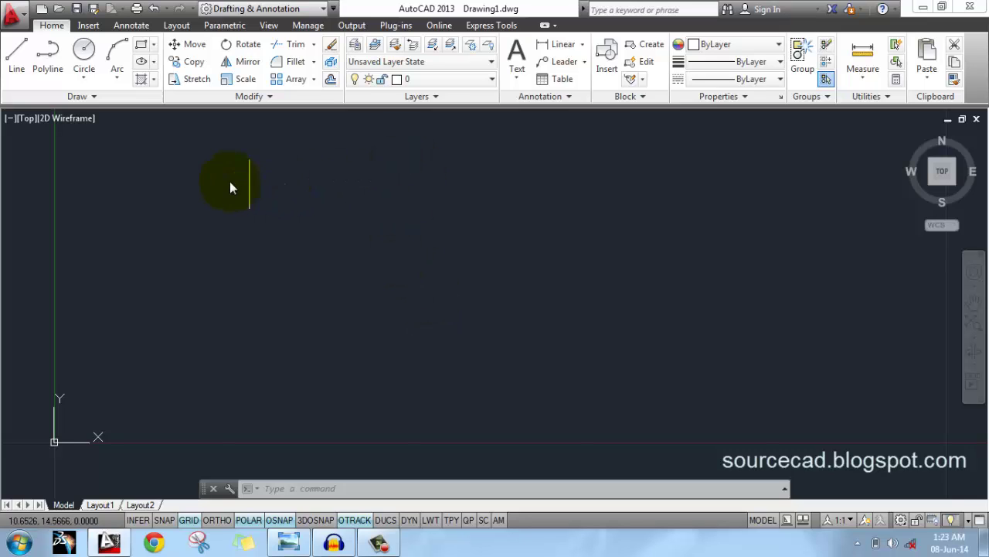
Show the Arc dropdown's drawing methods, with the 3-Point option's explanation.
click(117, 72)
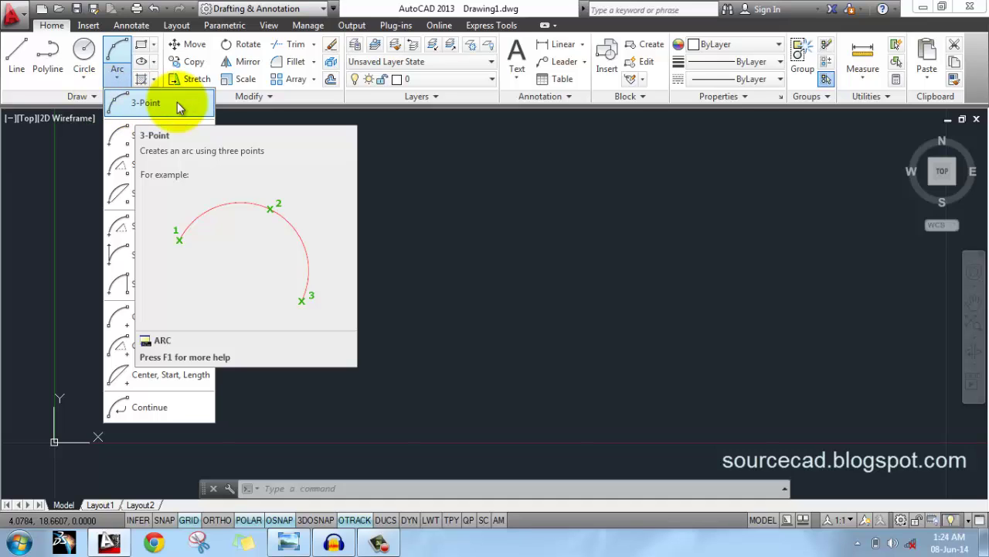
Draw a 3-Point arc through three picked points.
click(156, 103)
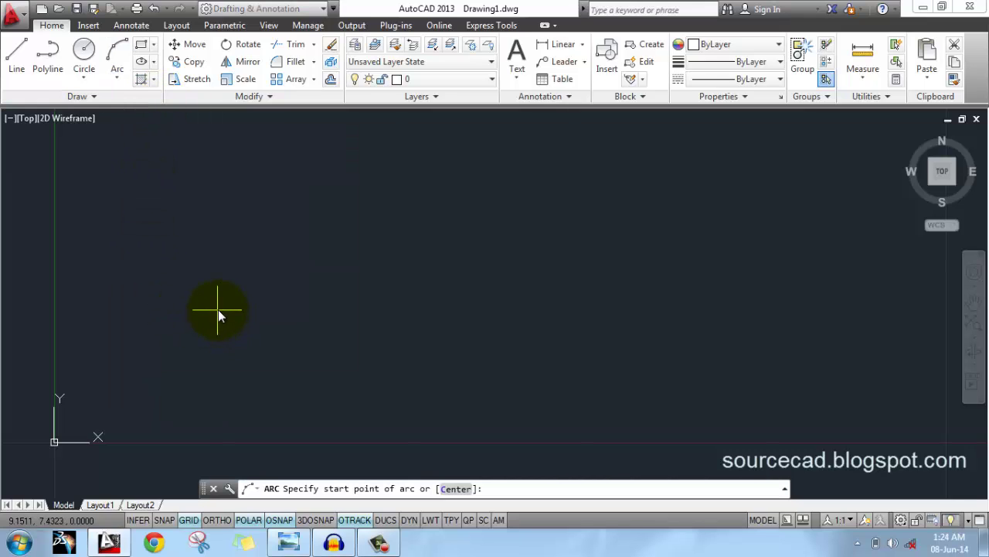
click(280, 341)
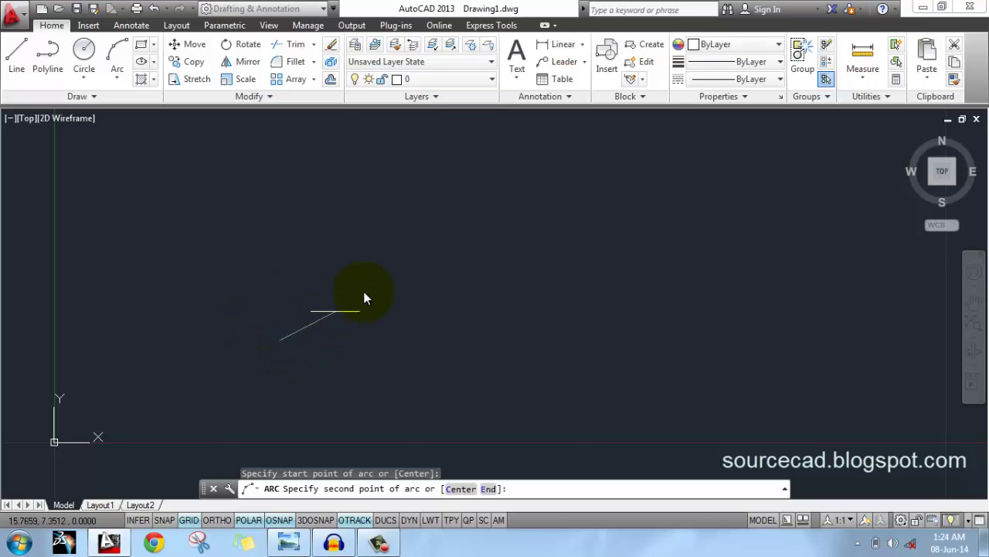
click(423, 235)
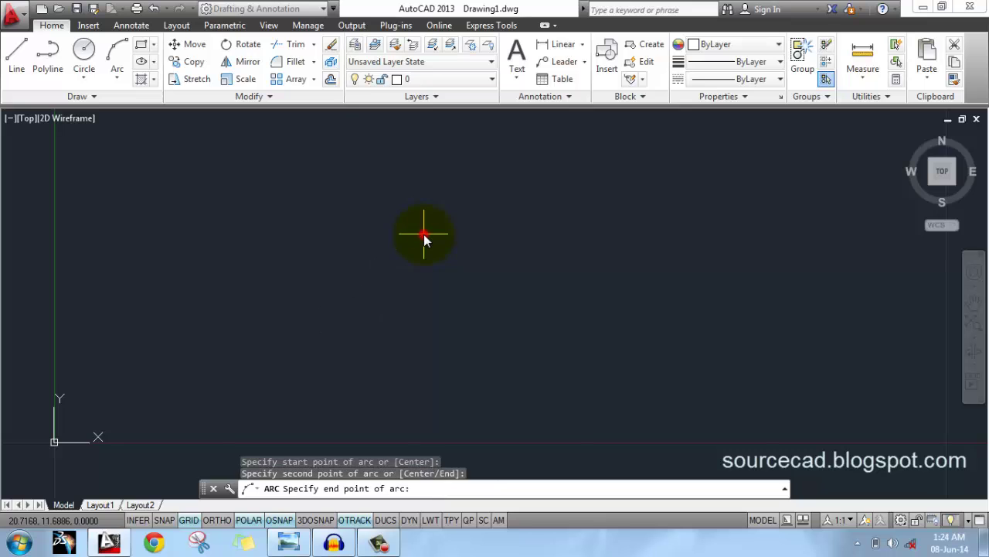
click(681, 325)
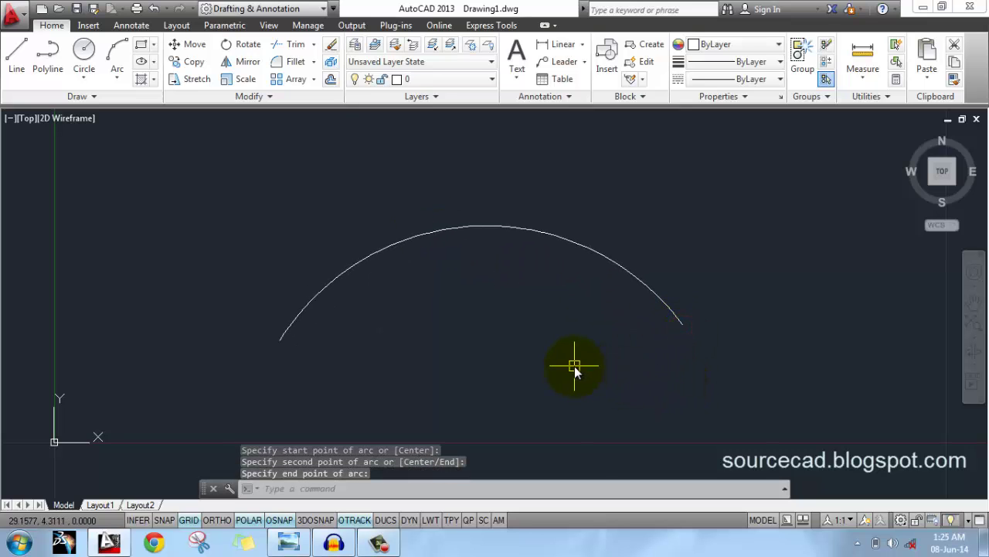
Erase the arc and start the Rectangle command.
click(517, 234)
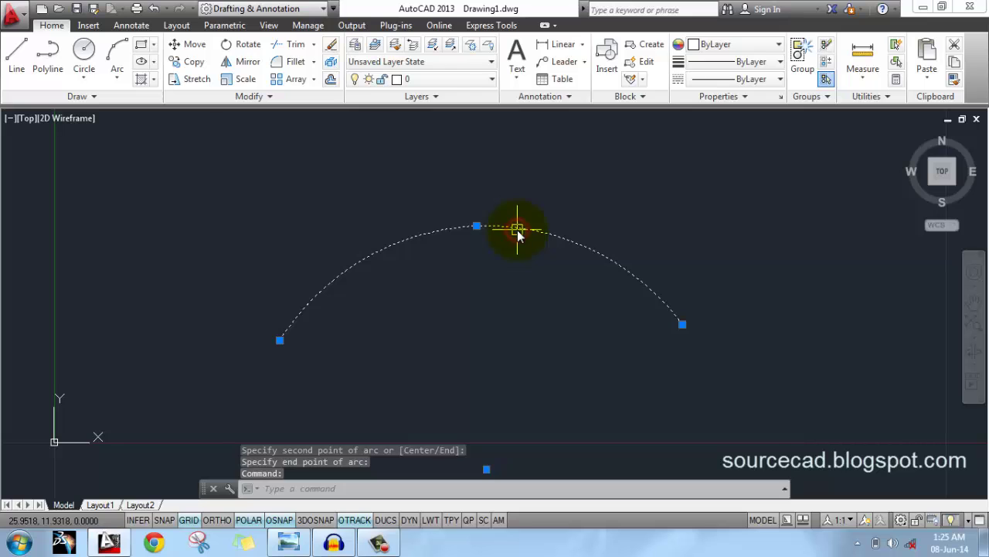
key(Delete)
click(141, 45)
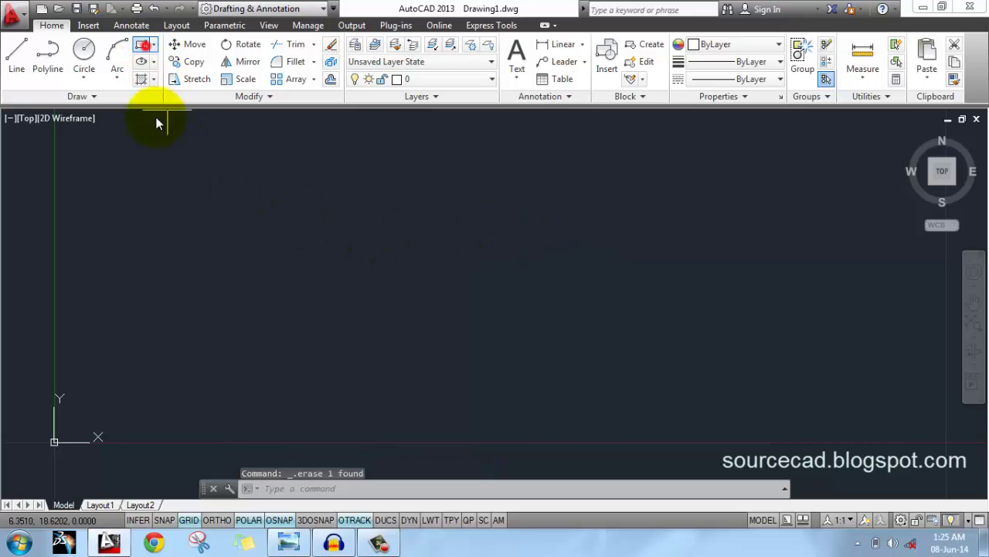
Draw a rectangle and cap its top corners with a 3-Point arc.
click(348, 389)
click(449, 262)
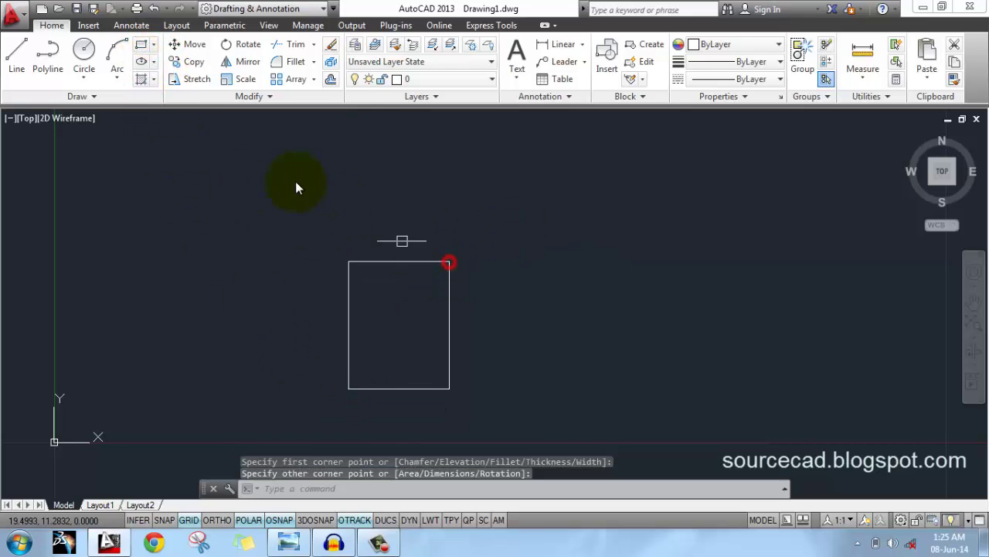
click(116, 74)
click(145, 103)
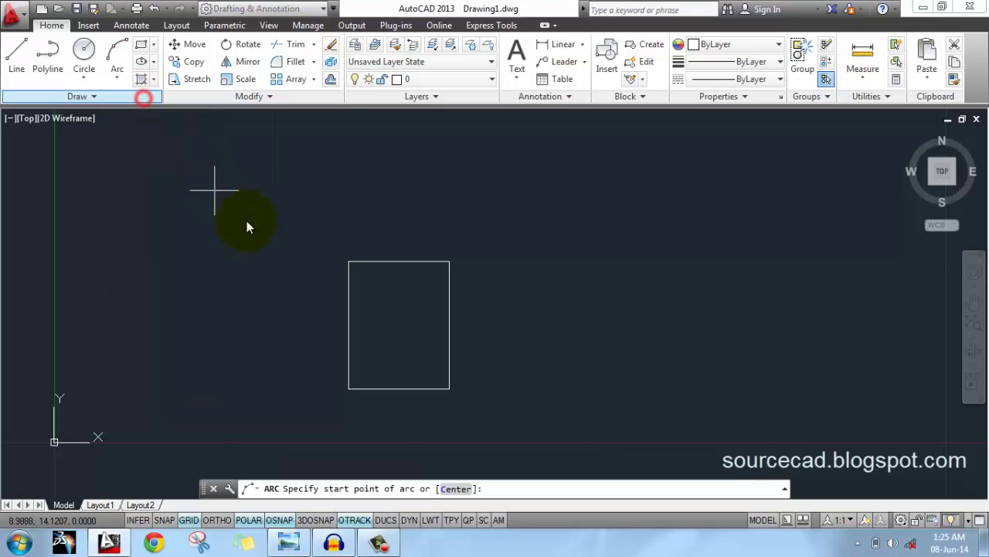
click(349, 263)
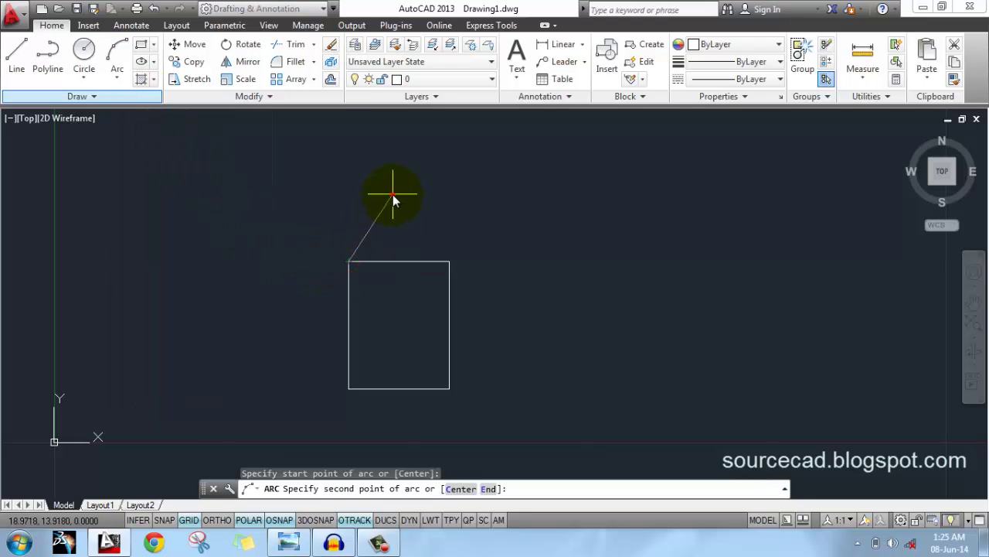
click(392, 194)
click(449, 262)
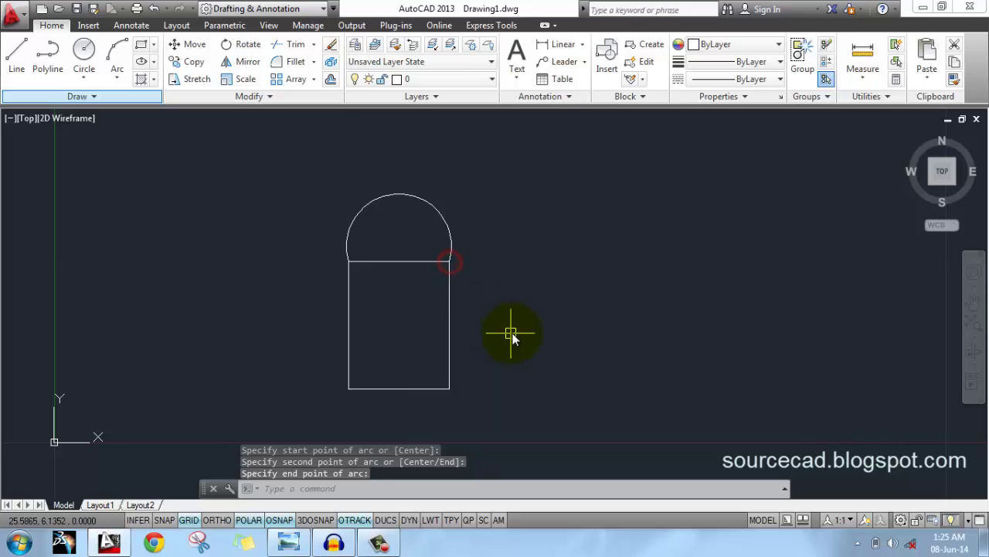
Erase the arc and the rectangle.
click(405, 194)
key(Delete)
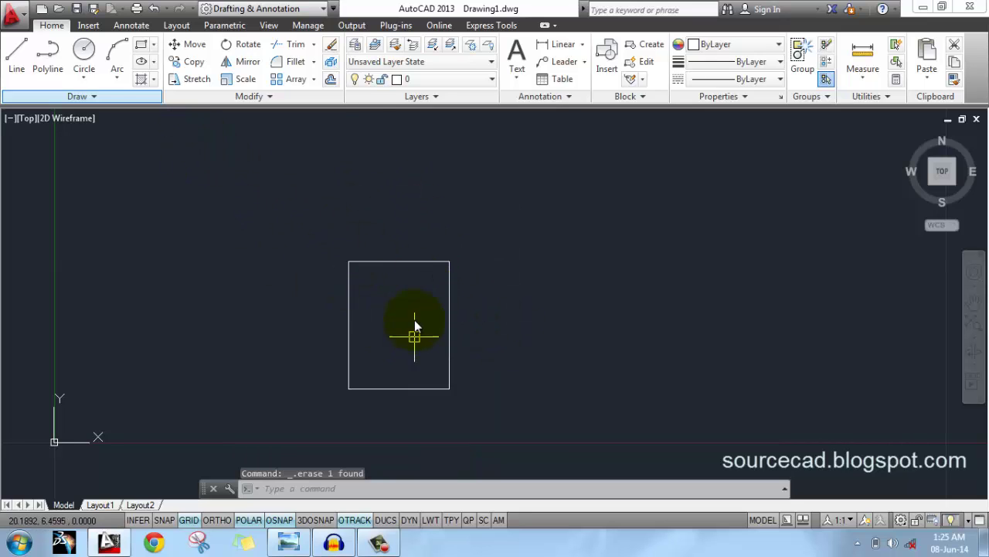
click(417, 262)
key(Delete)
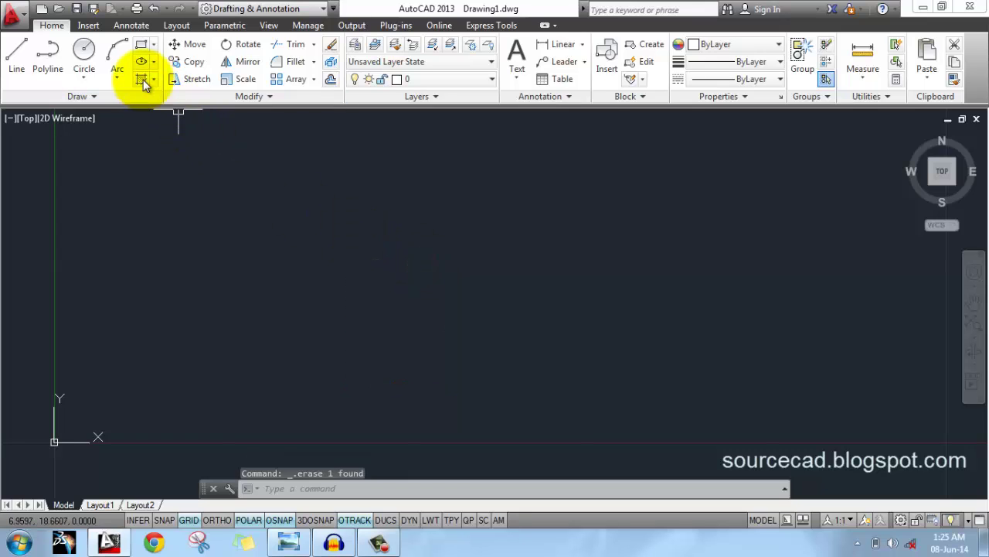
Draw a Start, Center, End arc ending at the upper left.
click(119, 75)
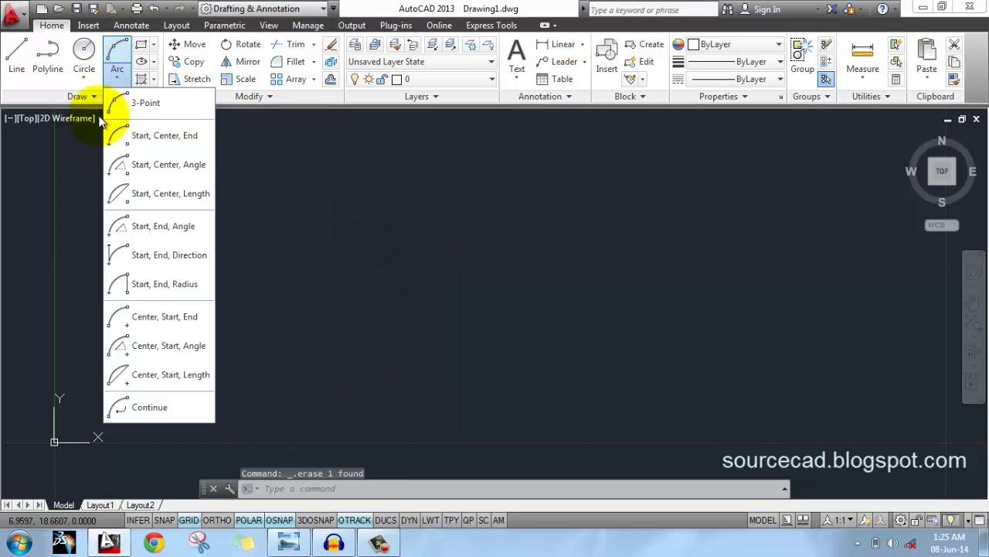
click(165, 138)
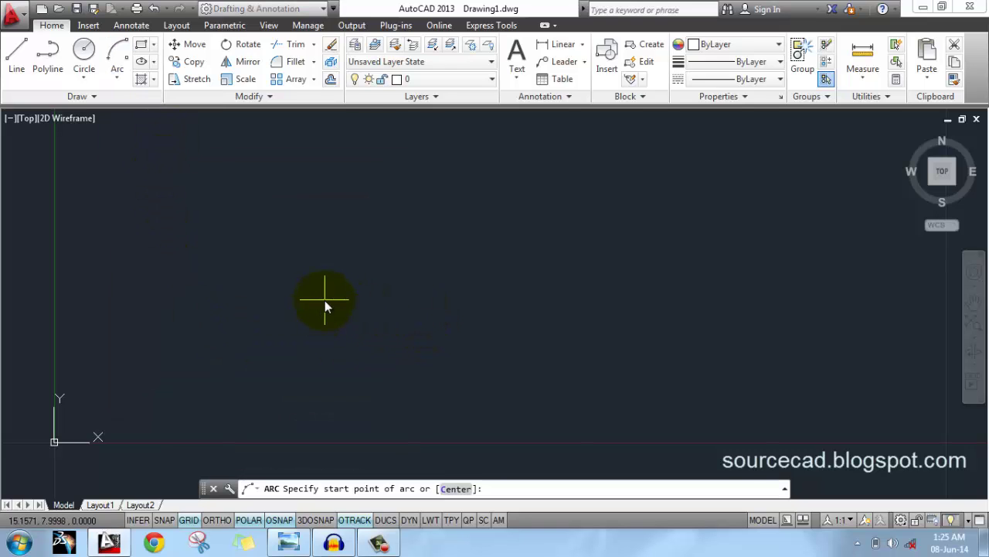
click(468, 296)
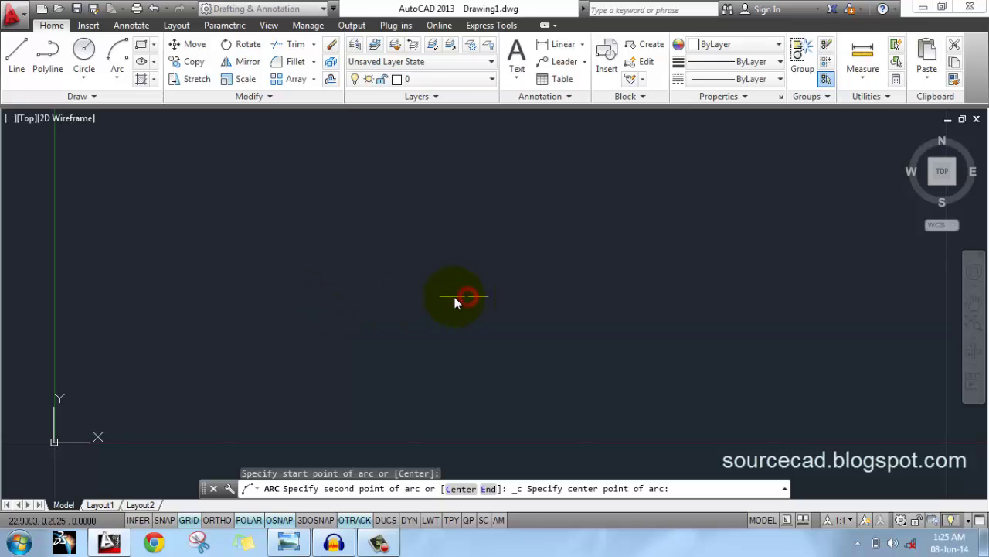
click(304, 295)
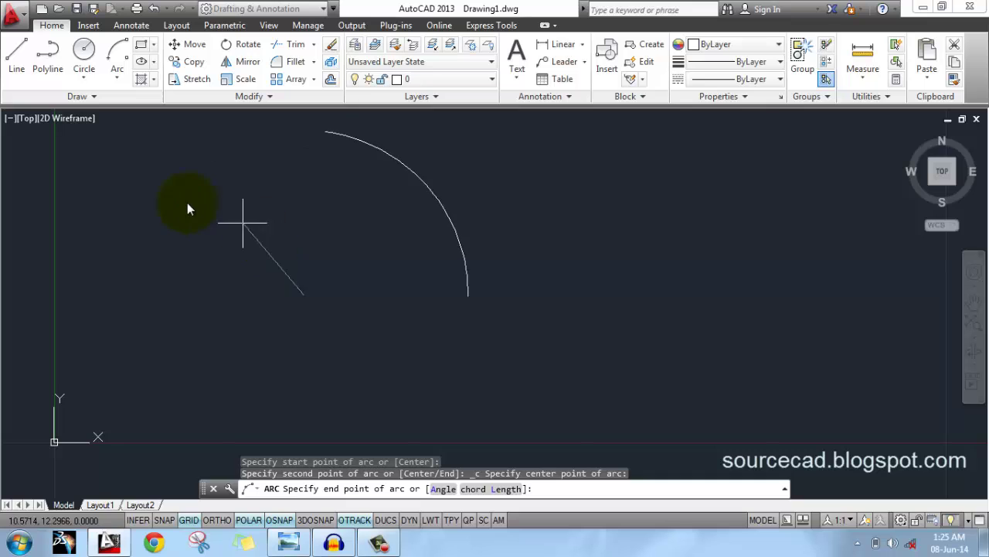
click(136, 212)
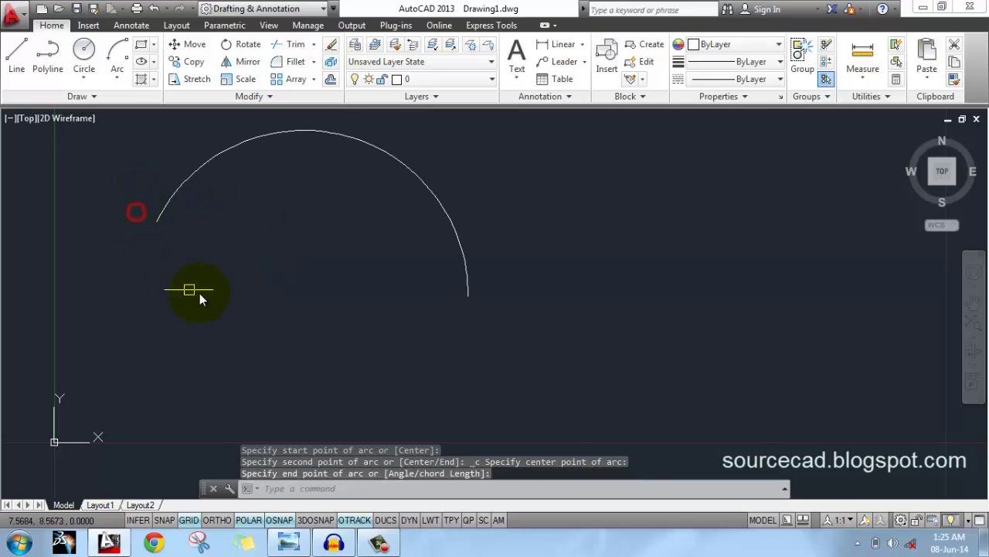
Erase the arc and reopen the arc methods list.
click(354, 144)
key(Delete)
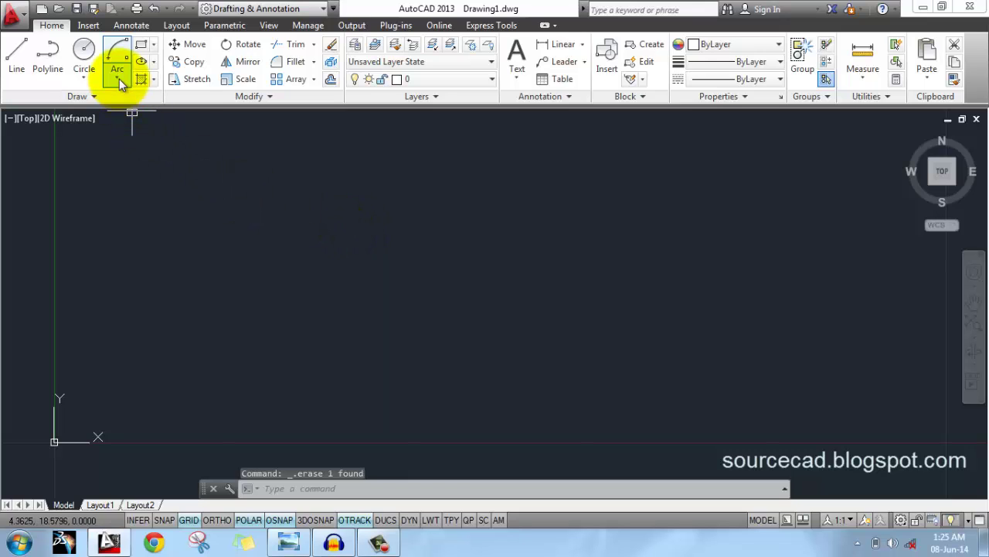
click(118, 78)
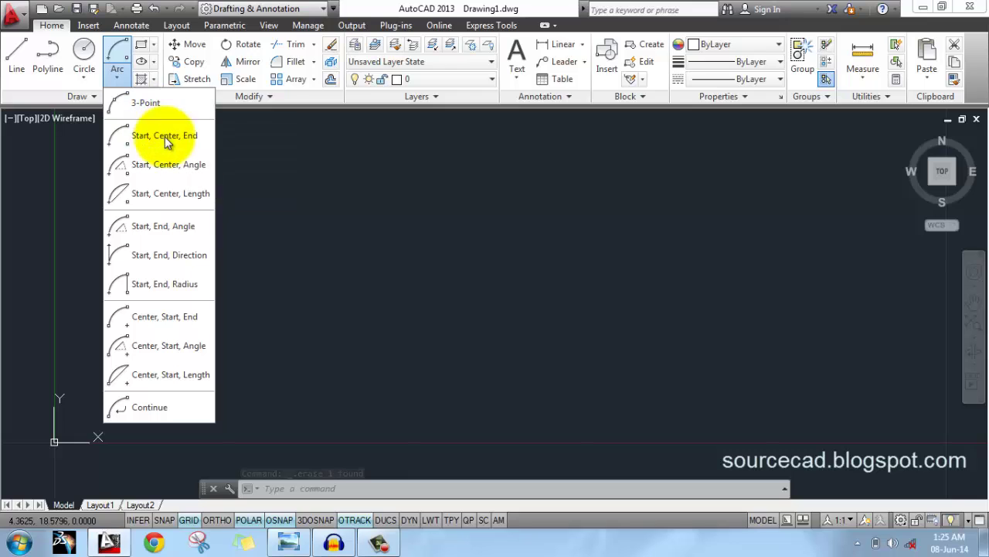
Draw a Start, End, Direction arc with a -45 tangent direction.
click(151, 259)
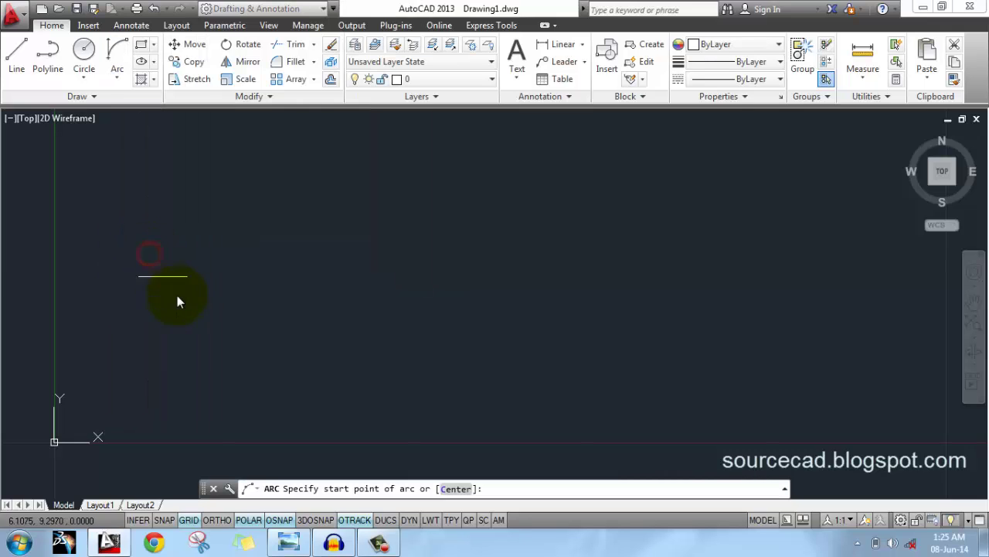
click(419, 304)
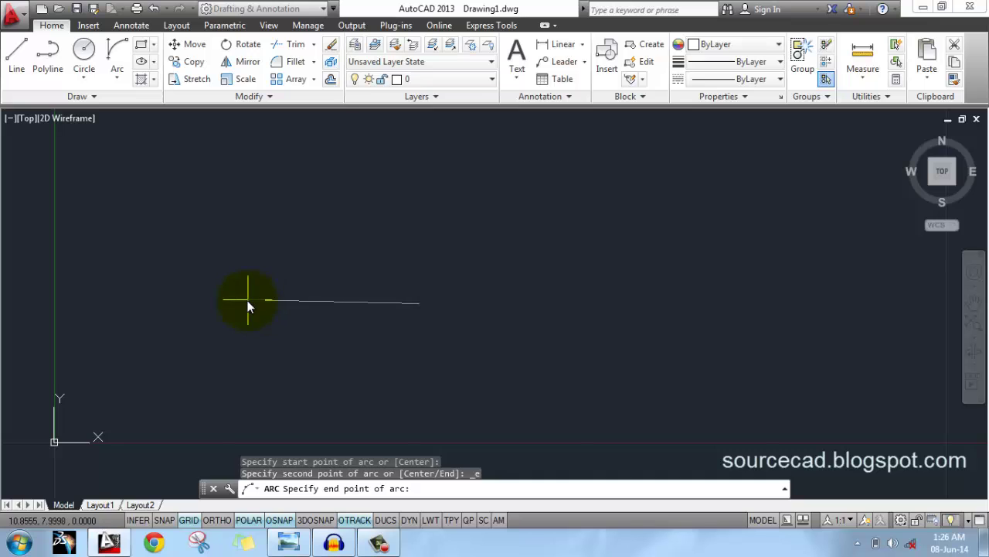
click(246, 299)
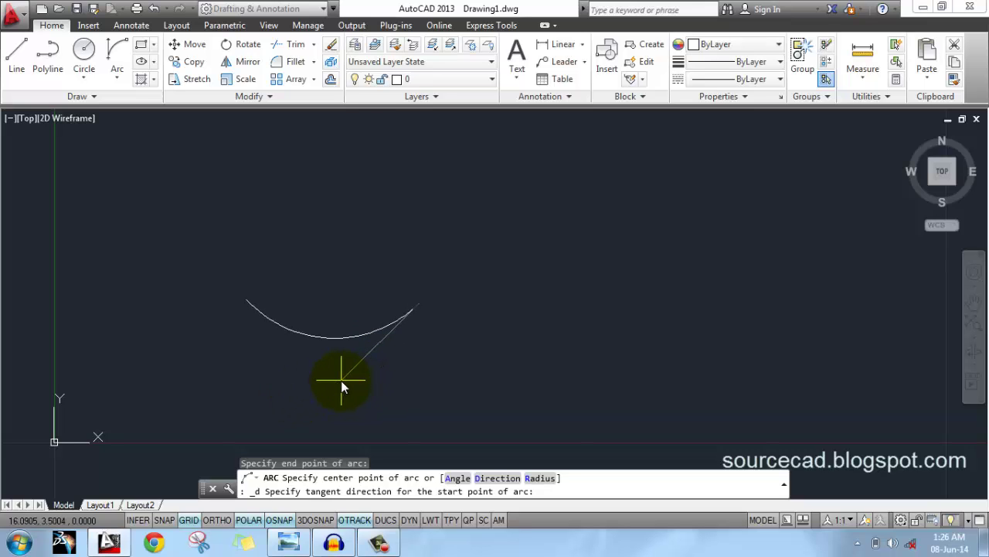
text(-45)
key(Return)
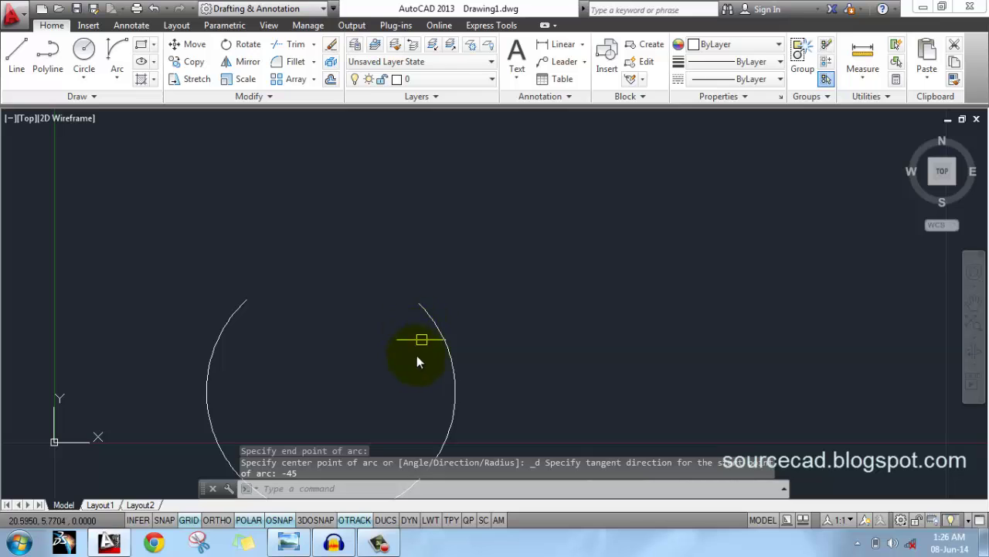
Erase the -45 direction arc.
middle_drag(422, 345, 470, 280)
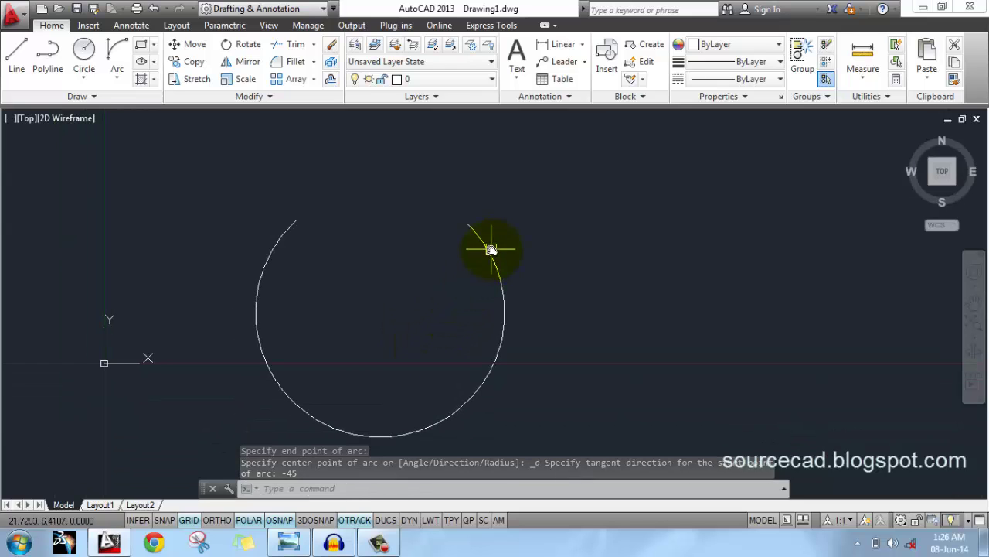
click(491, 247)
click(489, 249)
key(Delete)
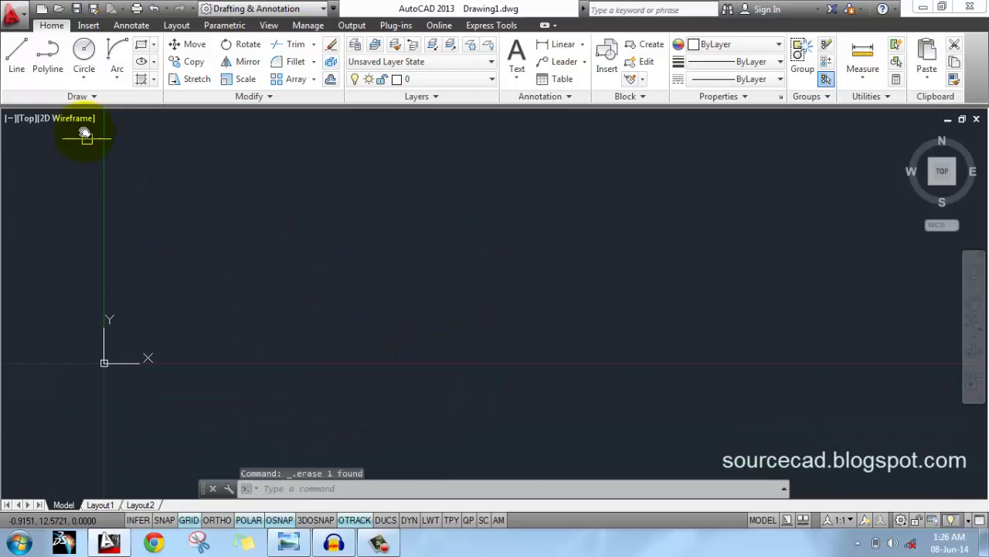
click(116, 75)
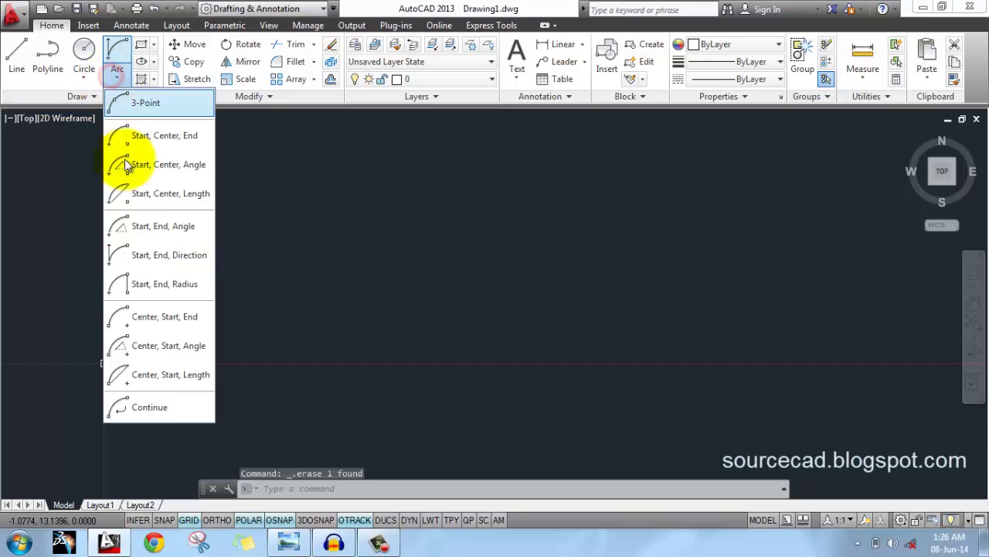
click(163, 258)
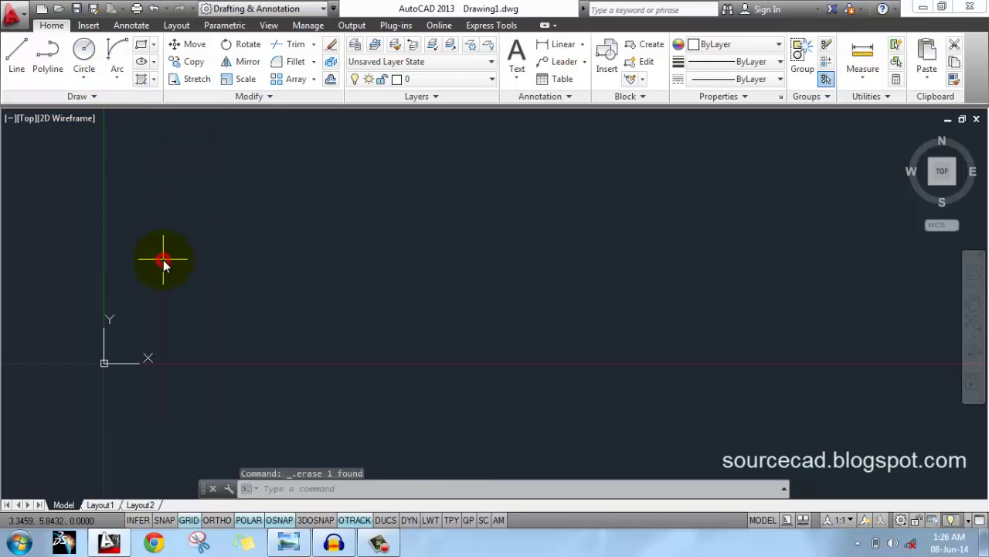
click(579, 309)
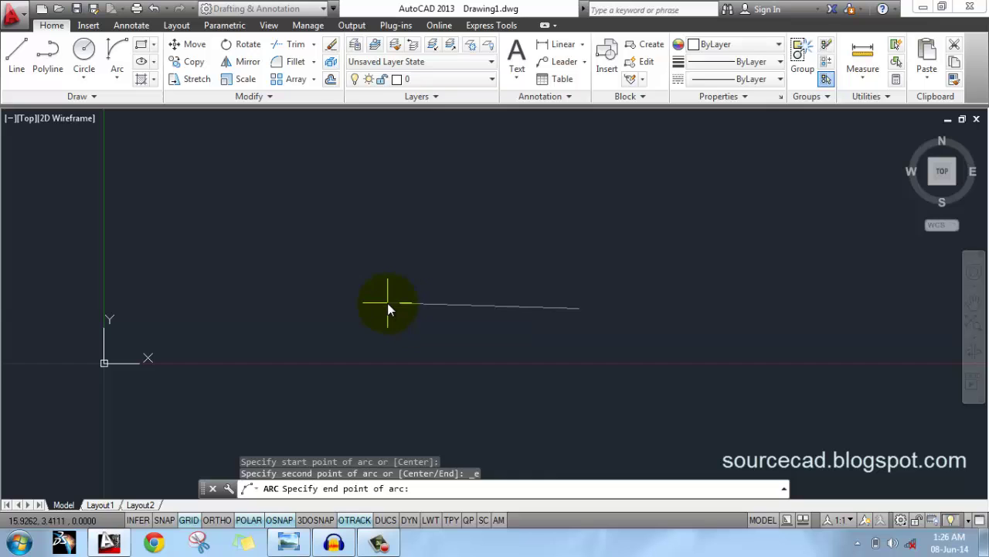
click(387, 306)
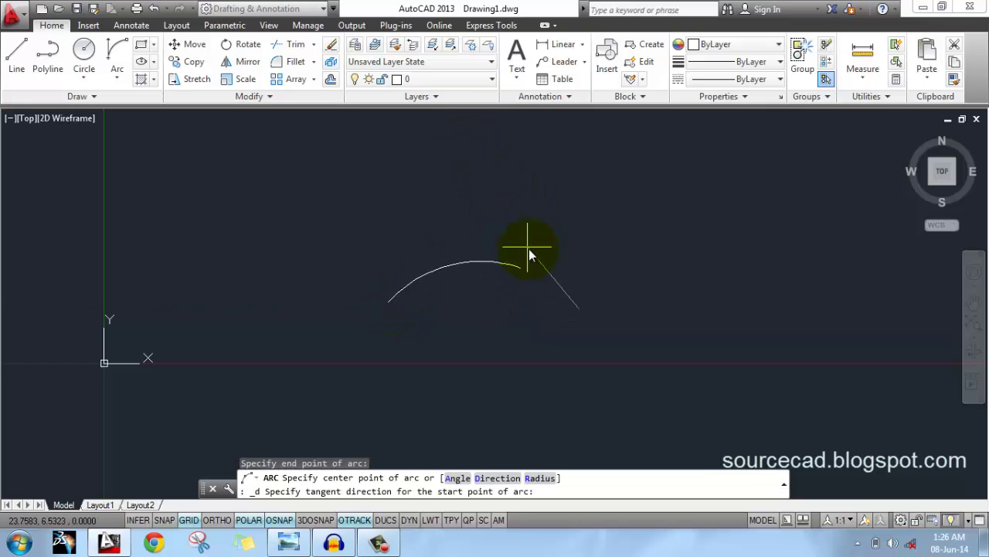
text(120)
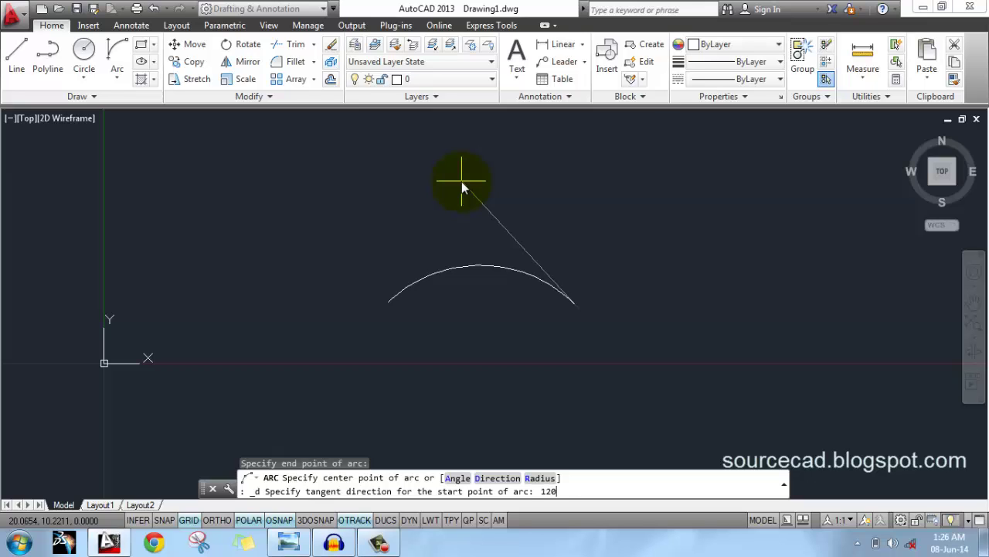
key(Return)
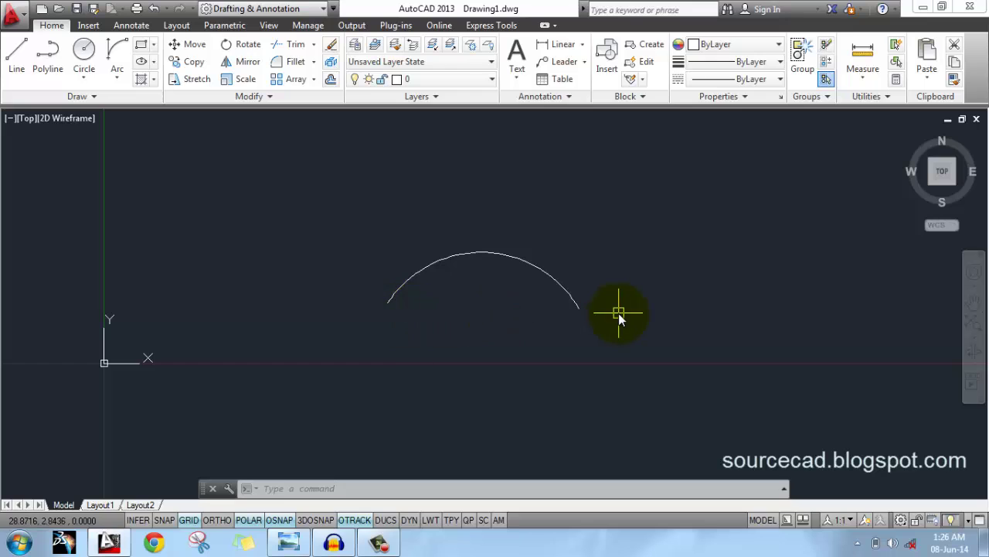
click(569, 292)
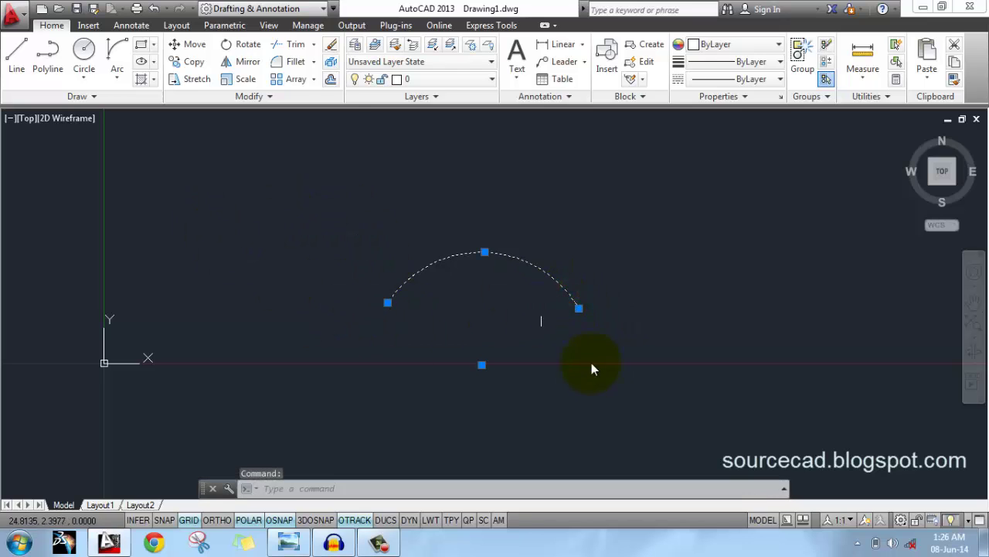
key(Delete)
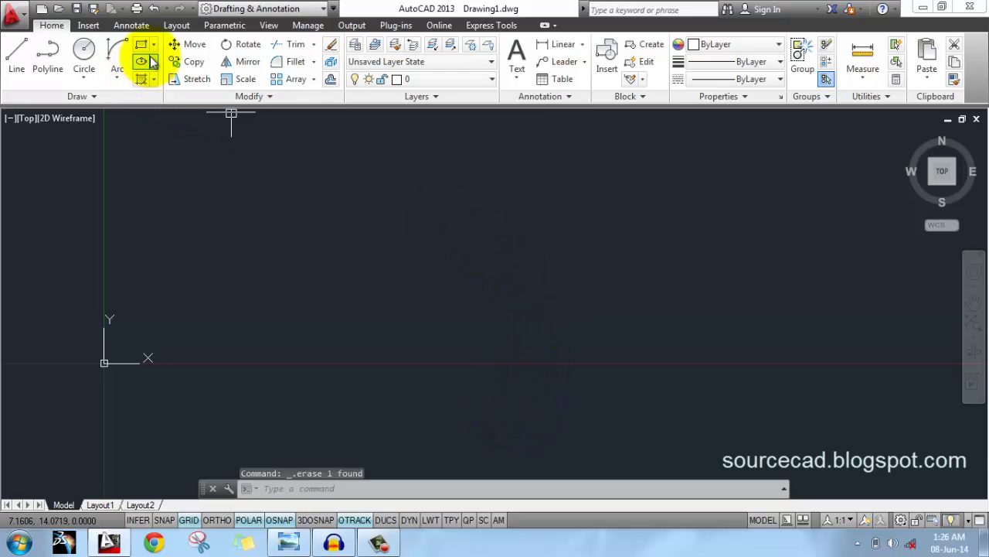
click(115, 79)
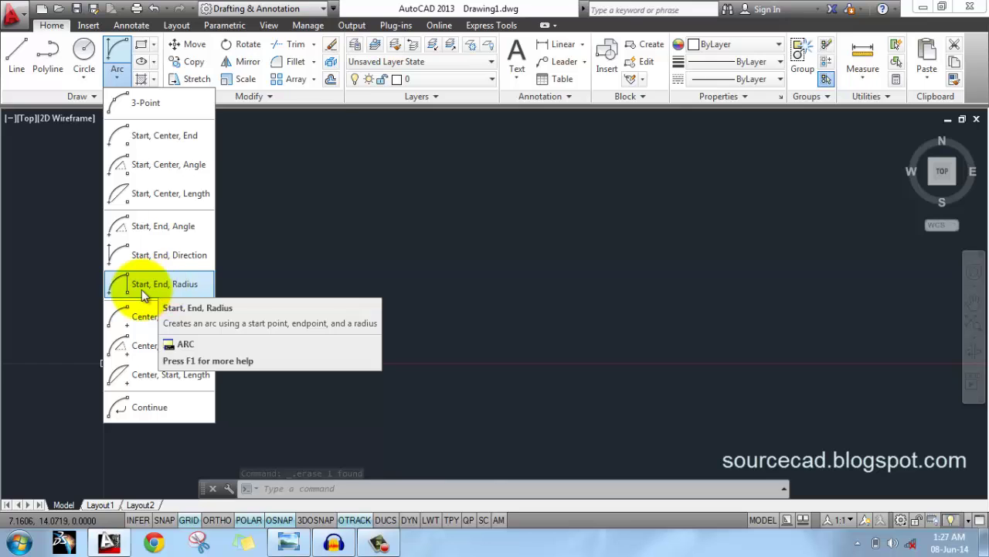
click(182, 283)
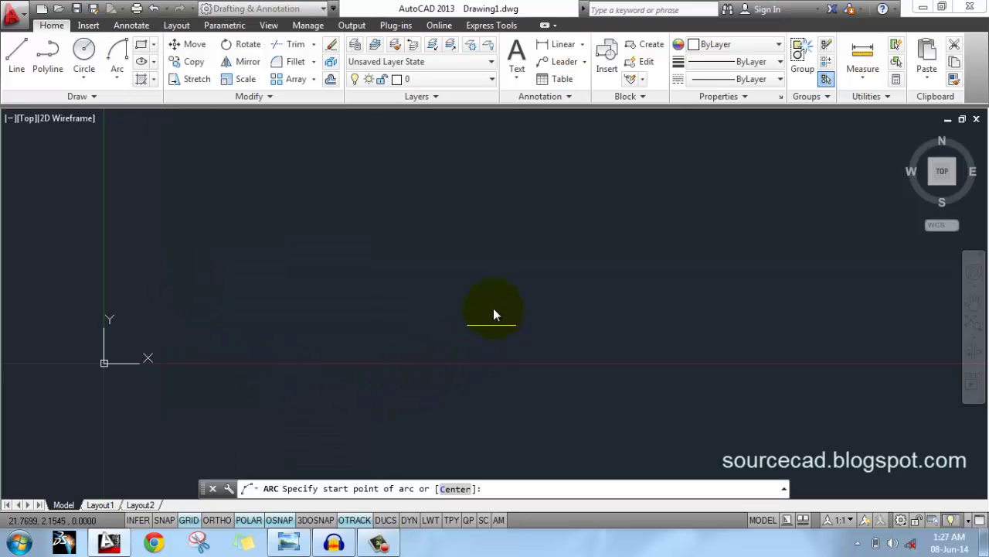
click(485, 384)
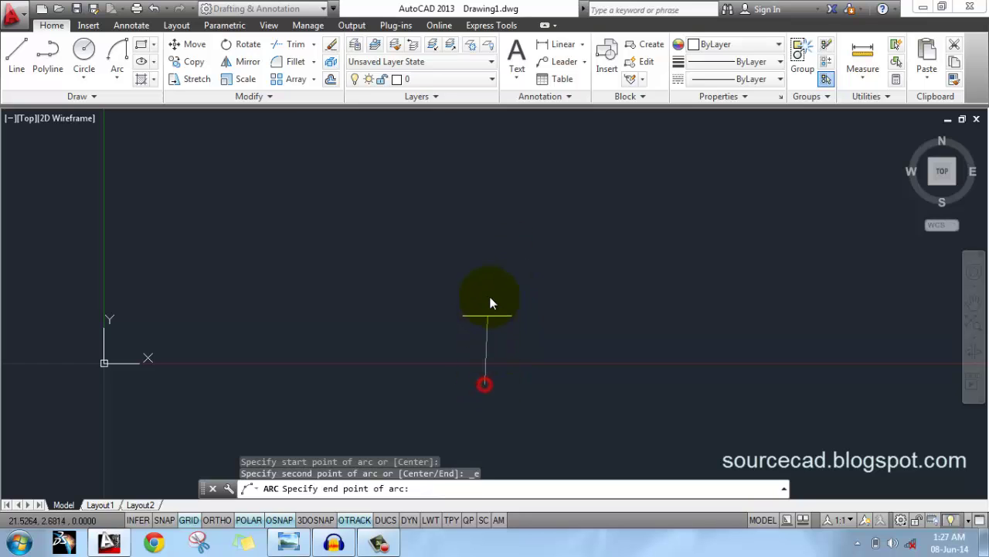
click(485, 191)
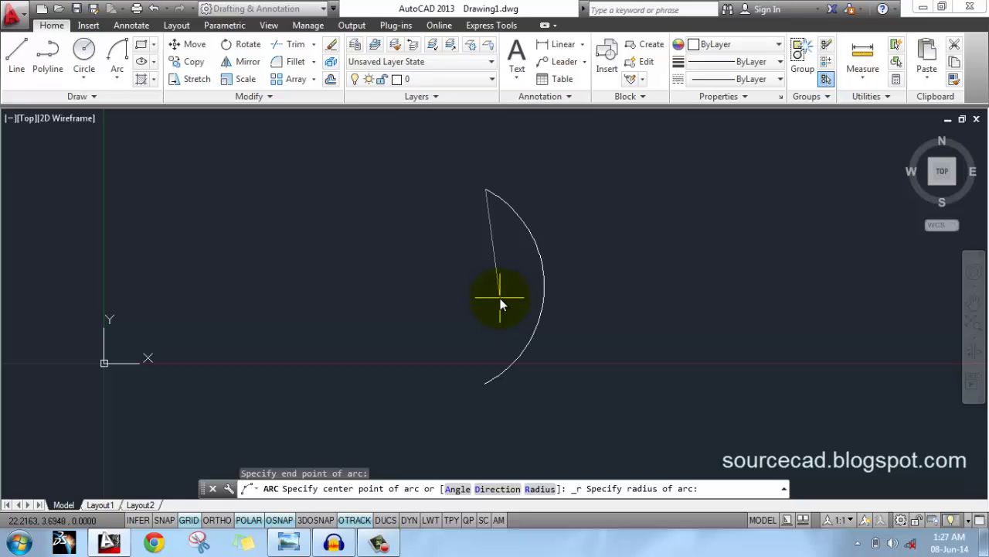
text(10)
key(Return)
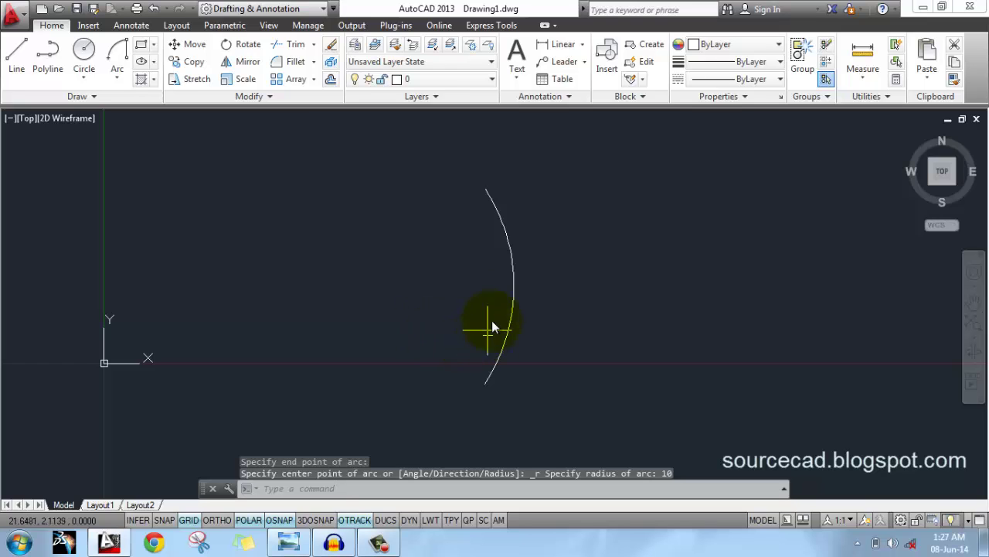
click(507, 246)
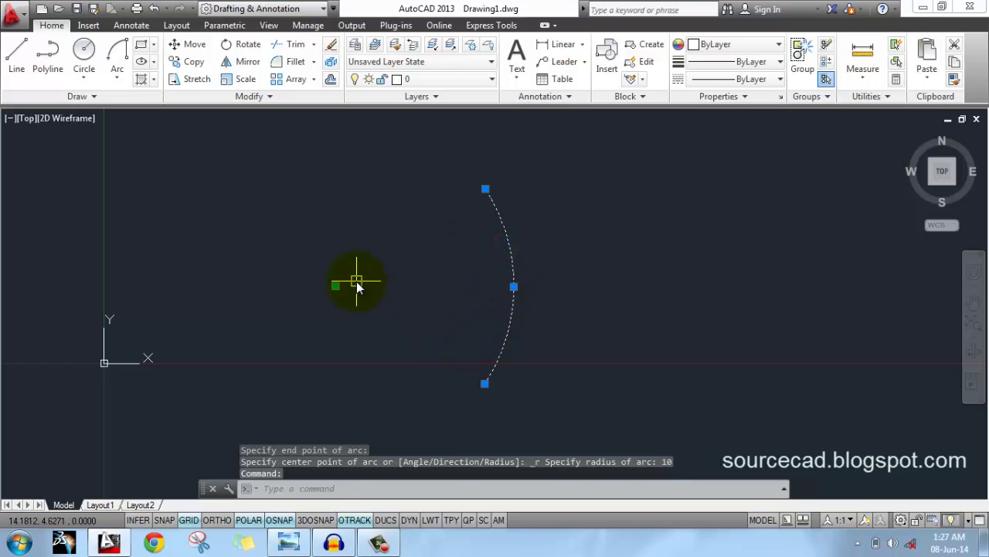
key(Delete)
click(142, 44)
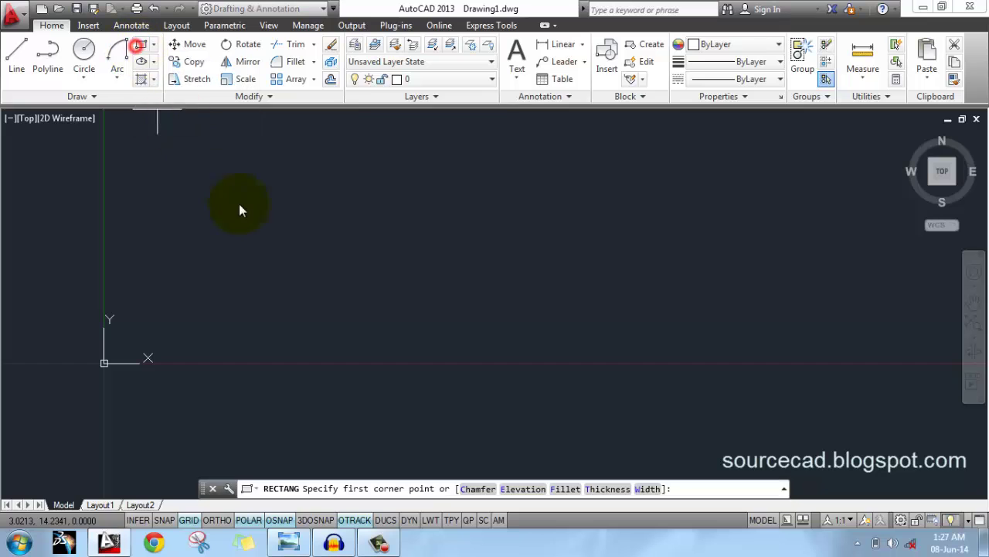
click(346, 205)
click(436, 403)
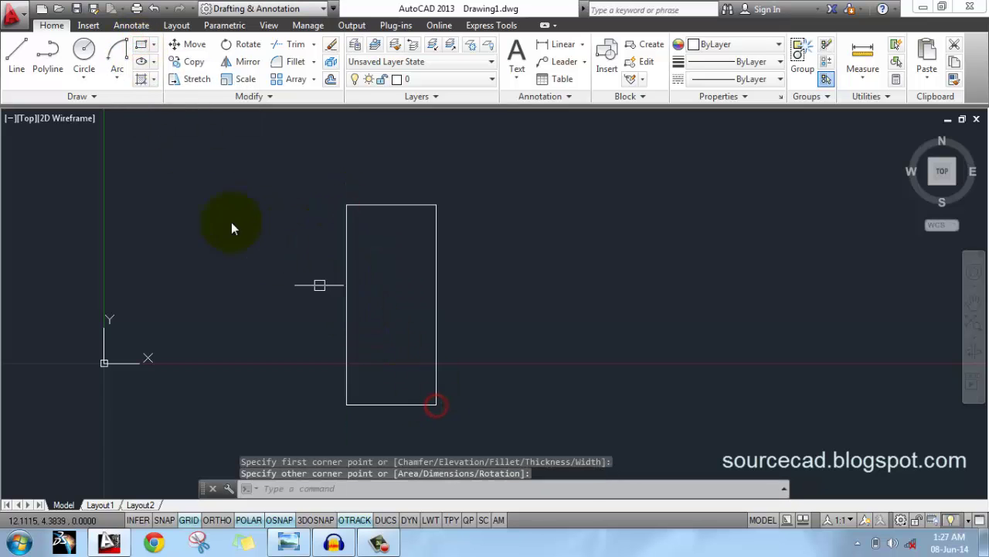
click(126, 71)
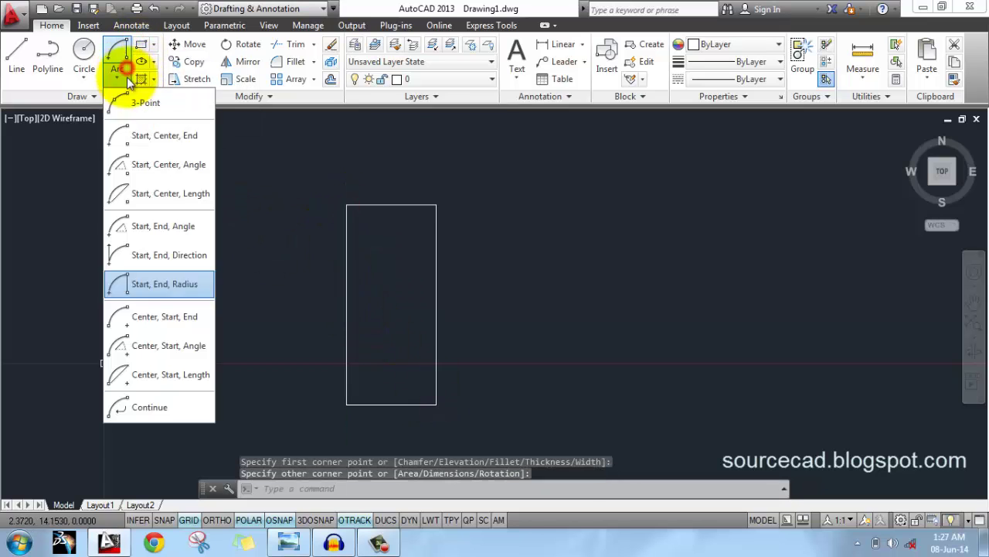
click(144, 286)
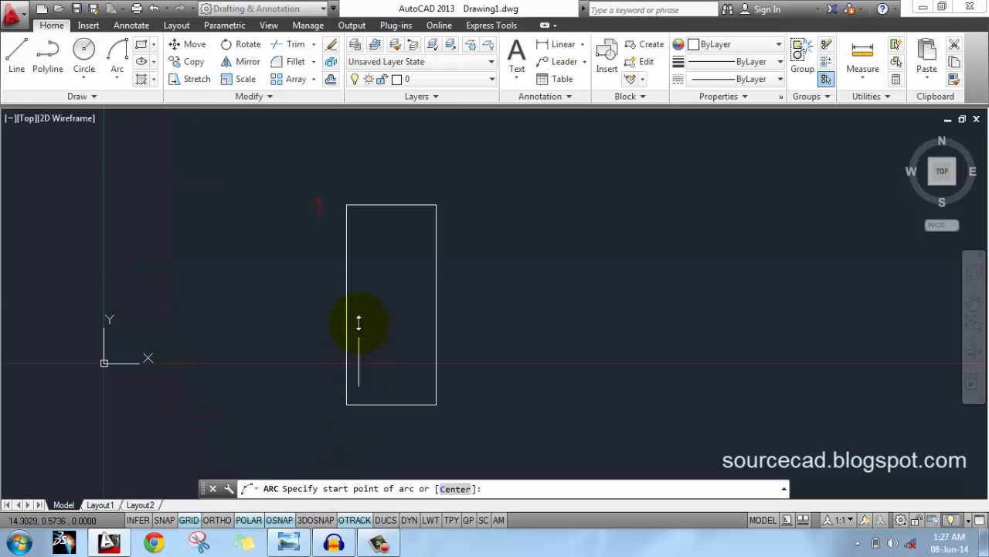
click(345, 205)
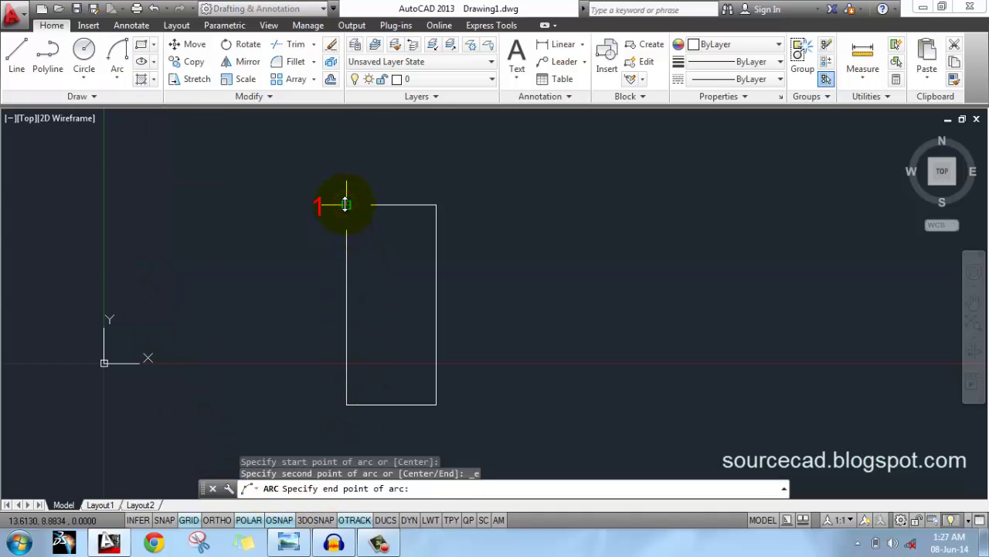
click(346, 402)
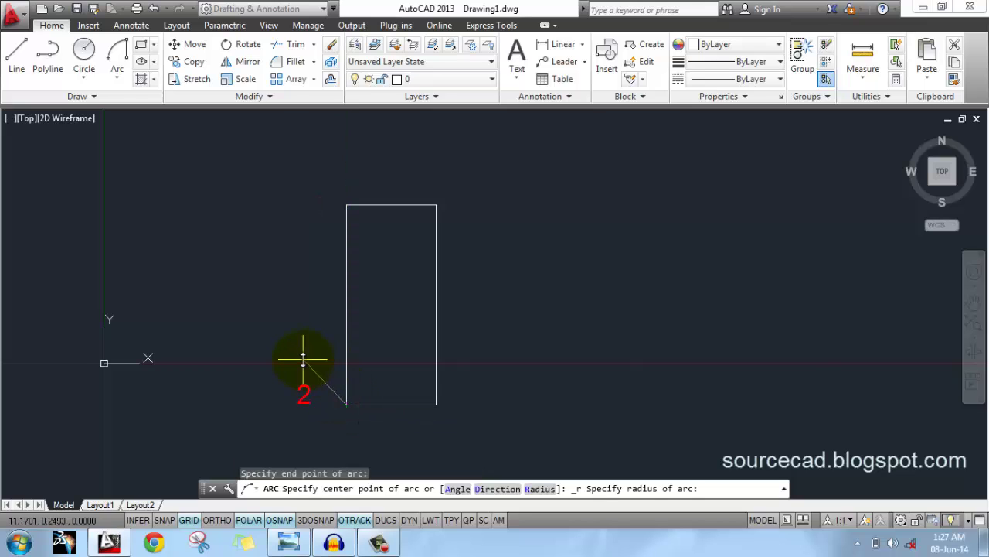
key(Return)
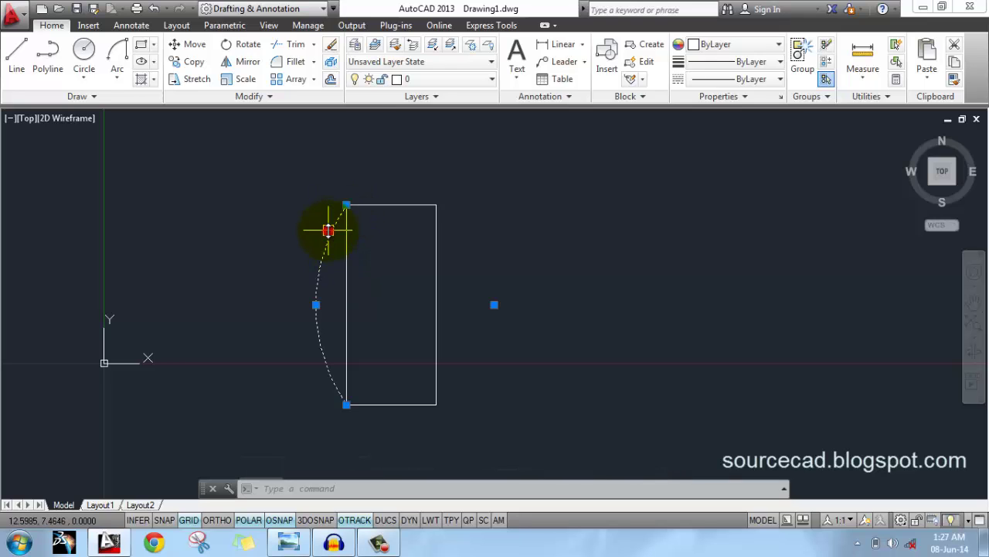
click(329, 230)
key(Escape)
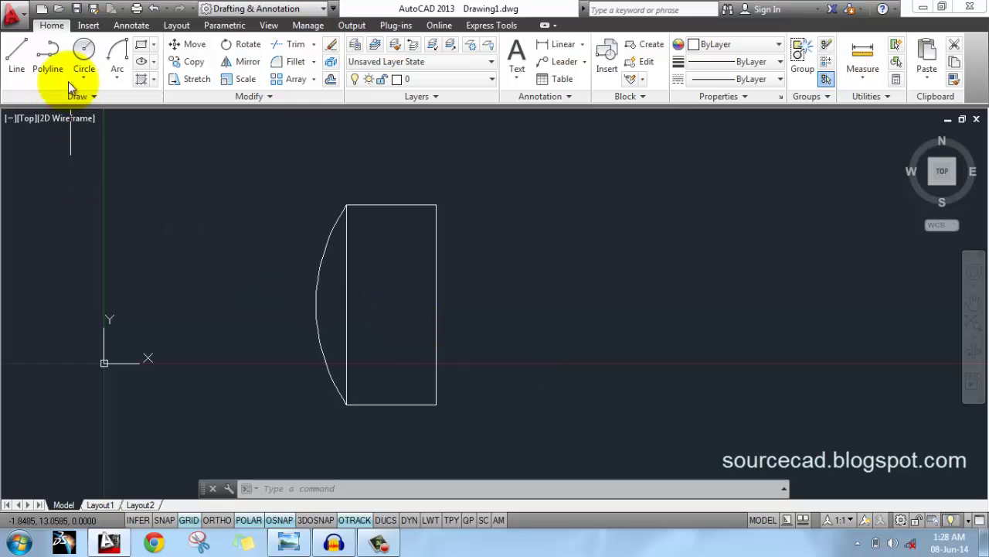
click(117, 78)
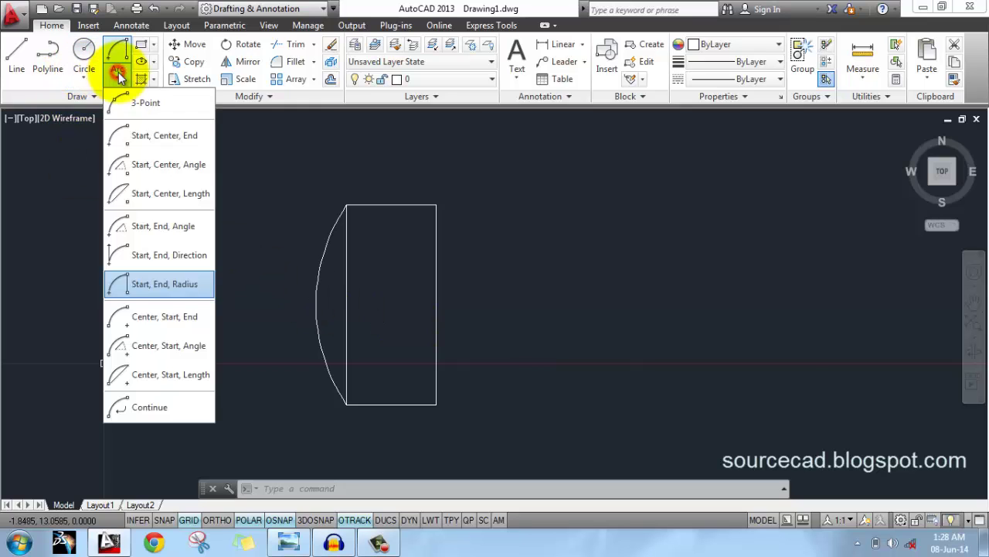
click(145, 285)
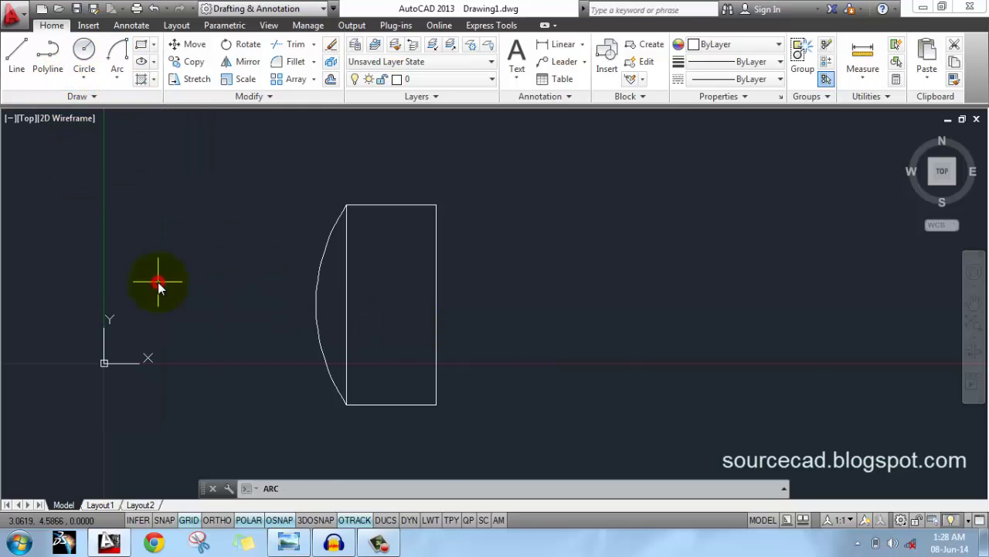
click(349, 409)
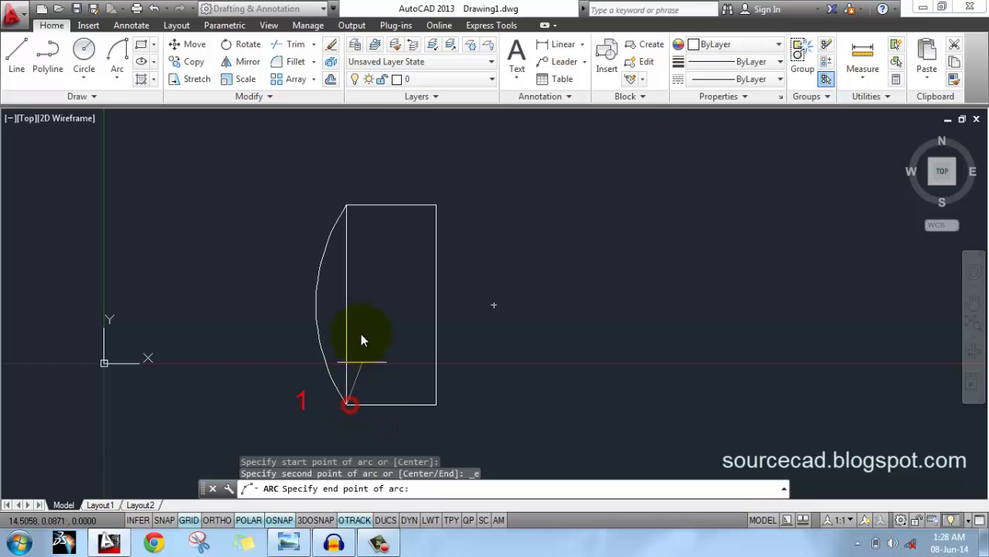
click(347, 206)
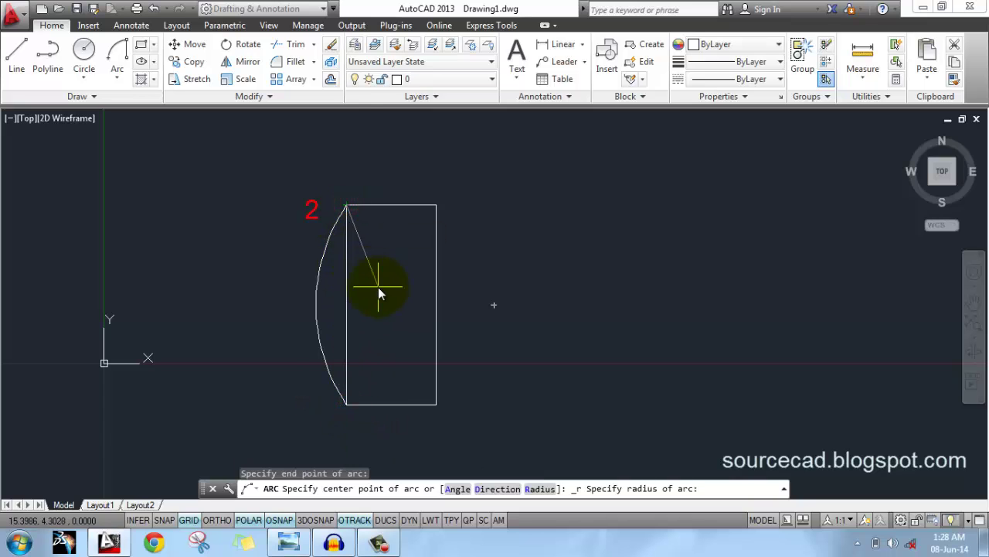
text(10)
key(Return)
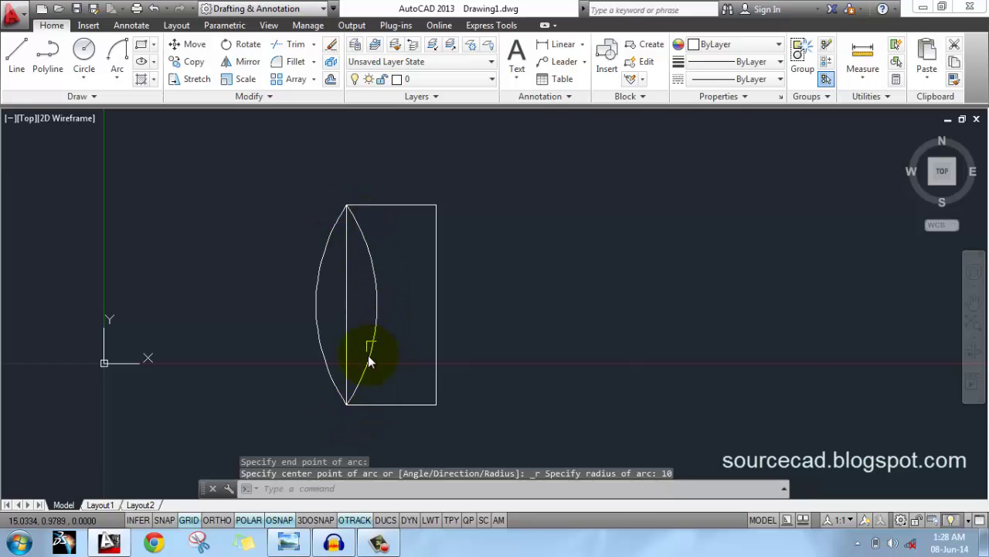
click(376, 291)
click(321, 250)
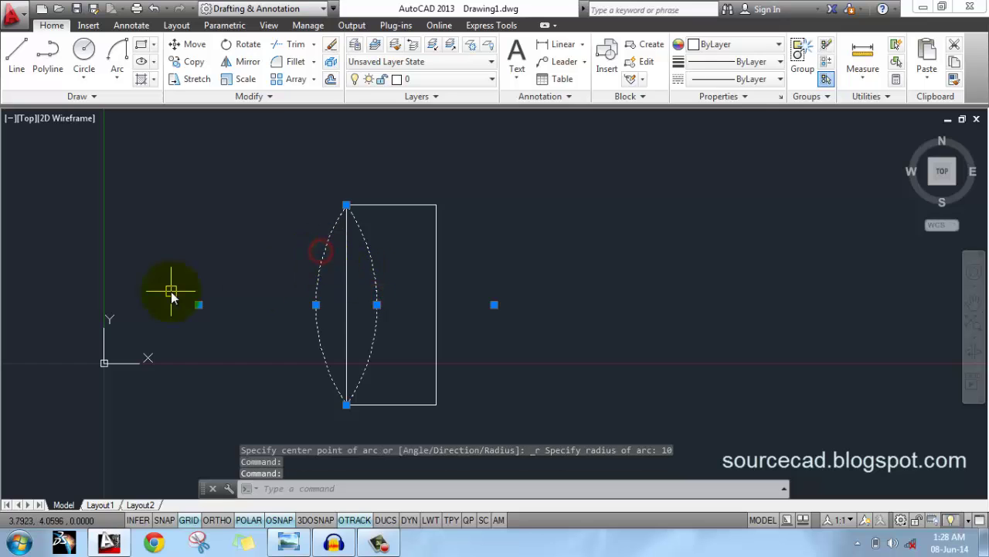
key(Delete)
click(452, 415)
click(296, 283)
key(Delete)
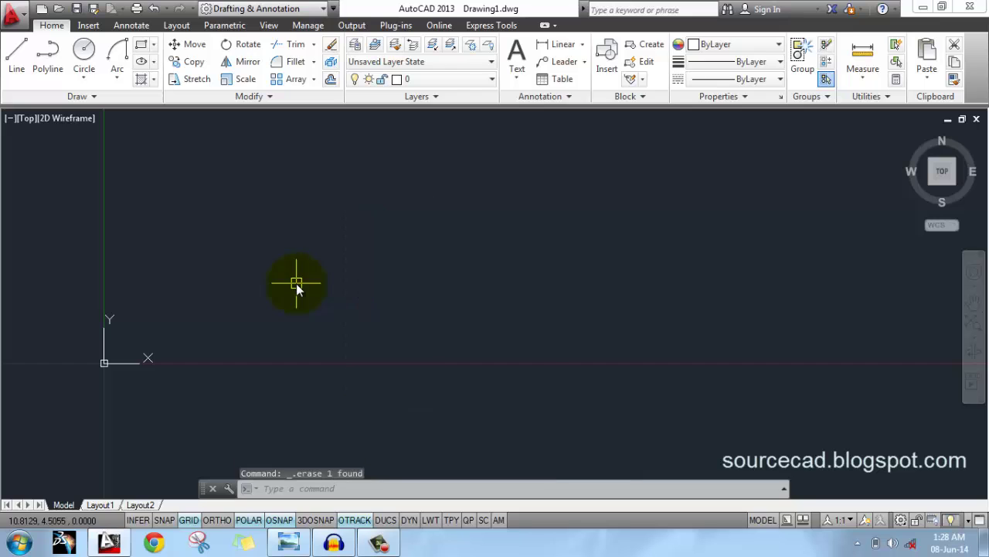
click(117, 74)
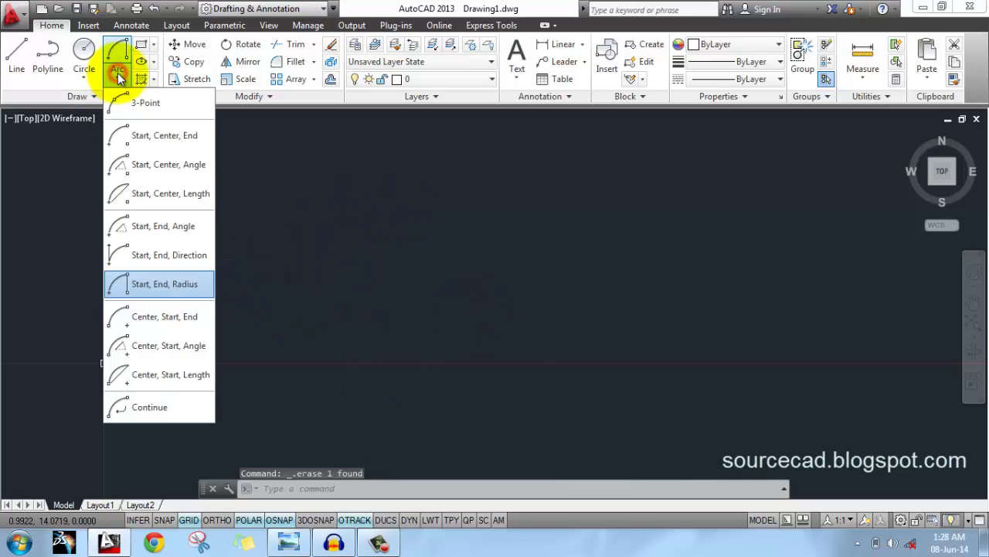
click(152, 320)
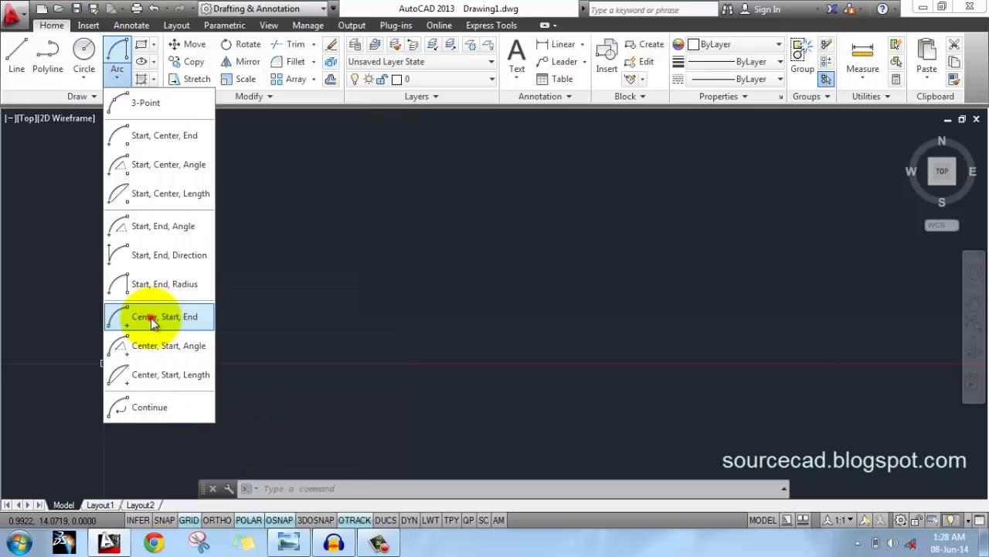
click(430, 341)
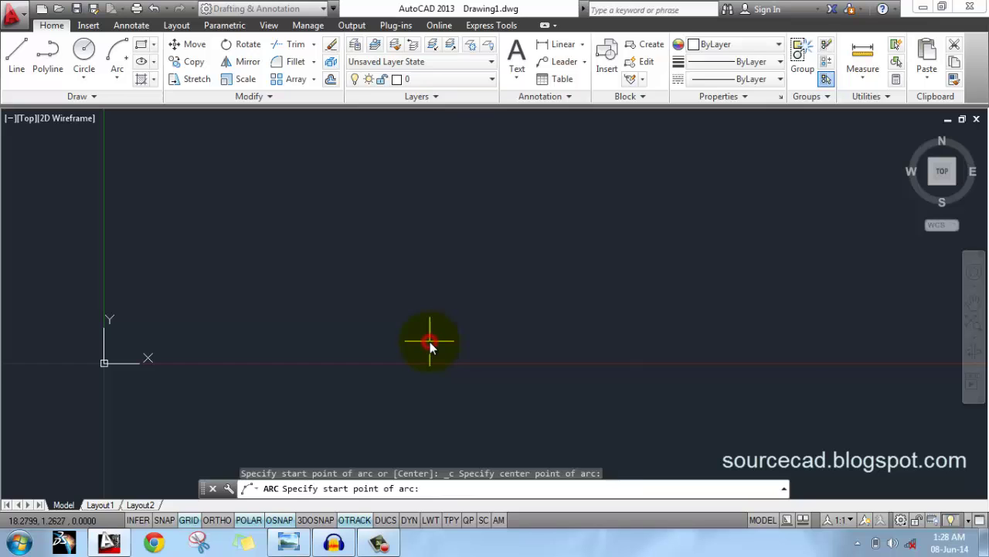
click(687, 338)
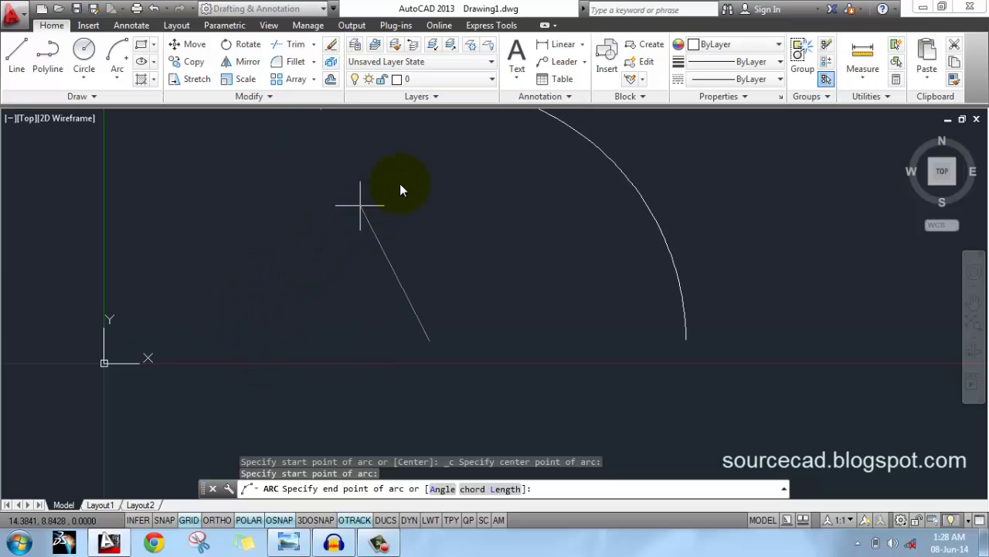
scroll(550, 282, down, 2)
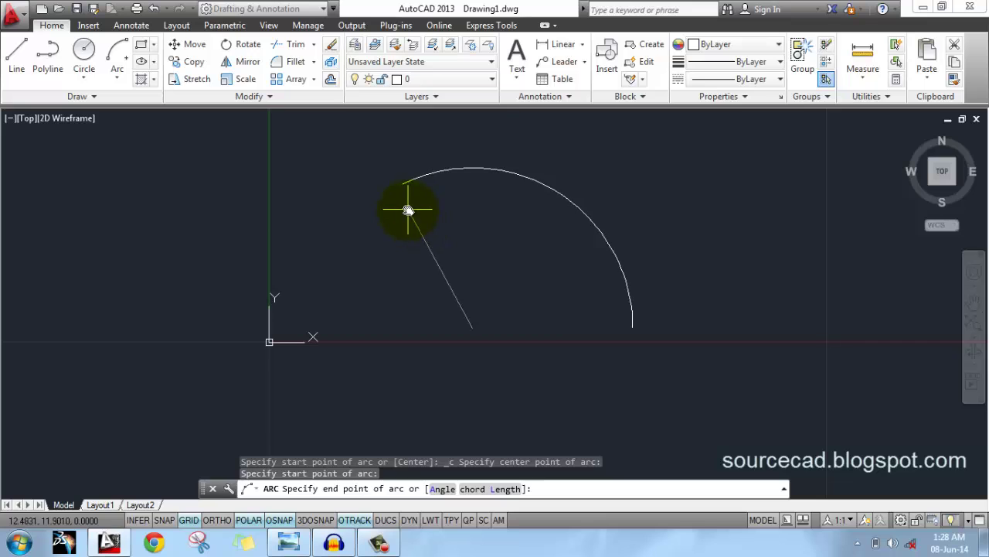
click(408, 209)
click(562, 205)
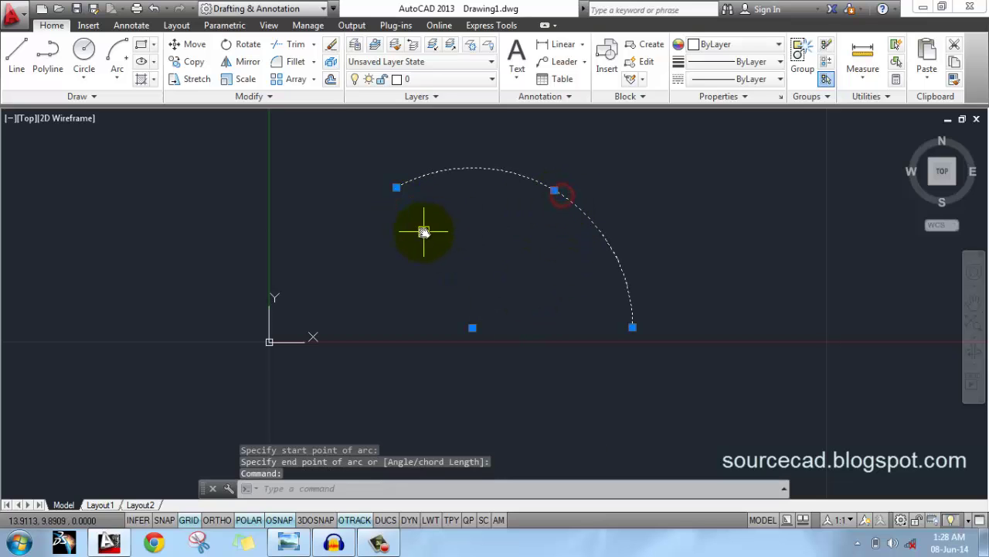
key(Delete)
click(116, 78)
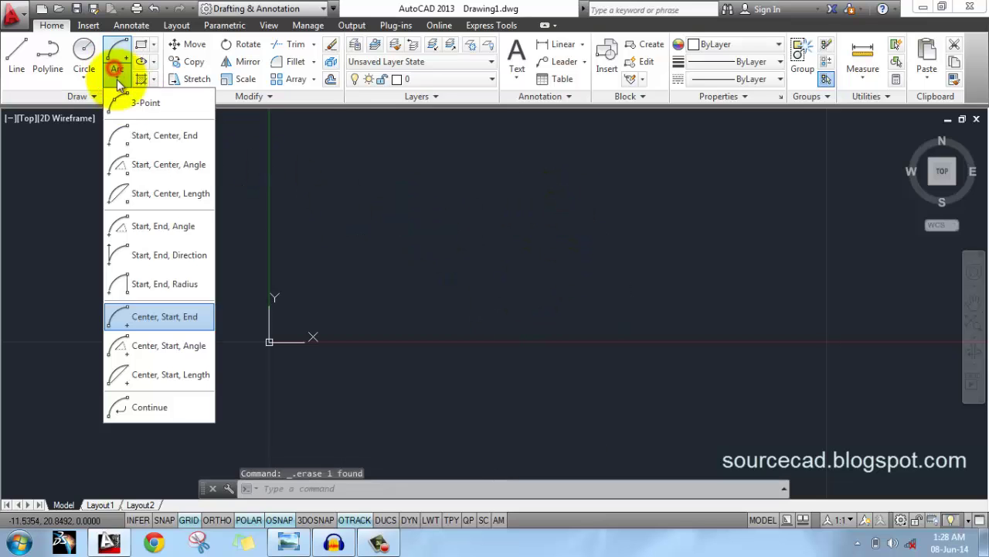
Draw a new 3-Point arc through three picked points.
click(133, 103)
click(378, 311)
click(435, 247)
click(587, 286)
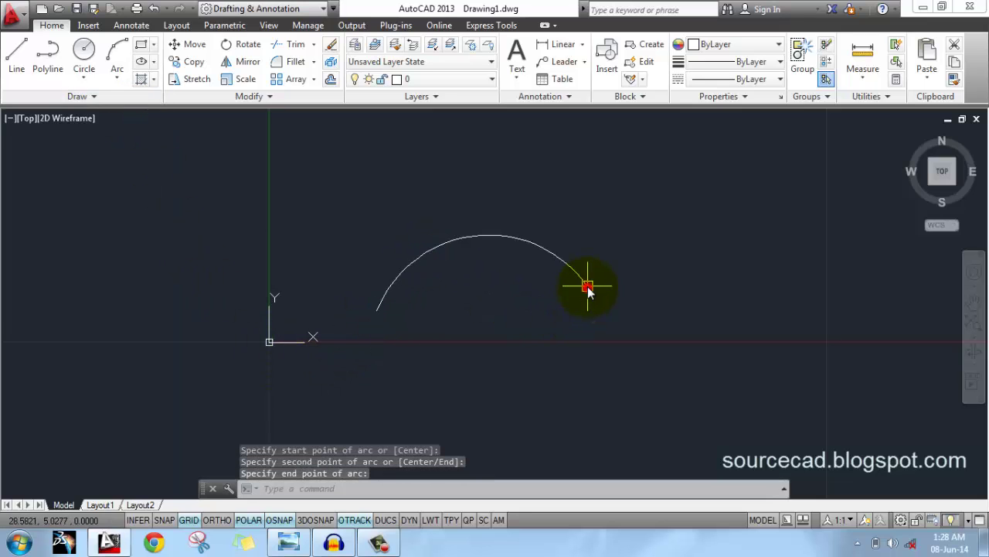
Add a Continue arc tangent to its end, forming an S-curve.
click(117, 77)
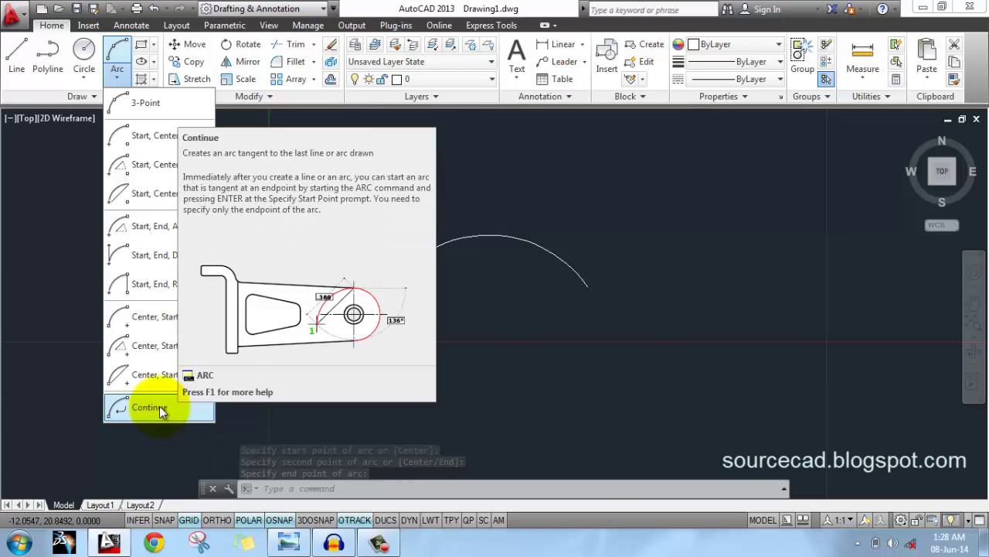
click(162, 409)
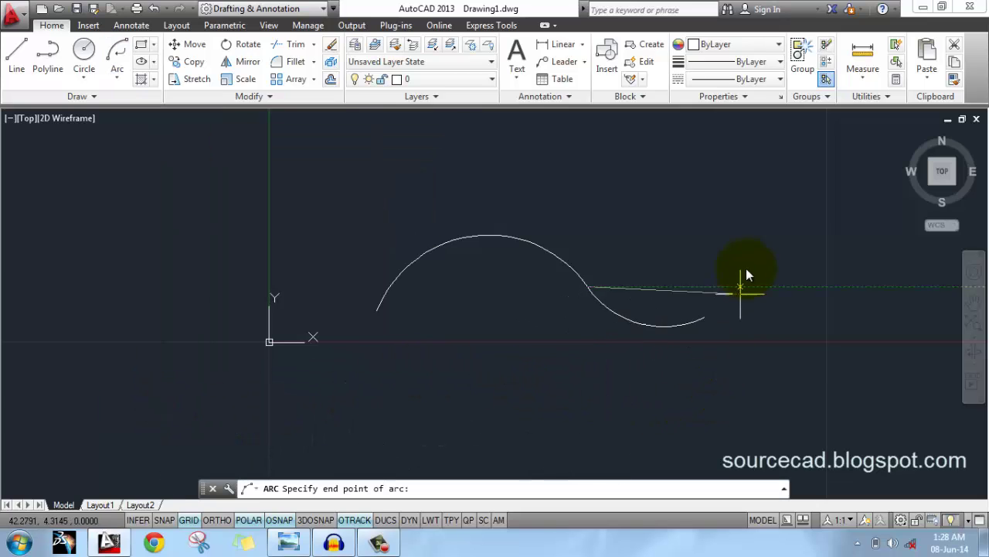
click(745, 345)
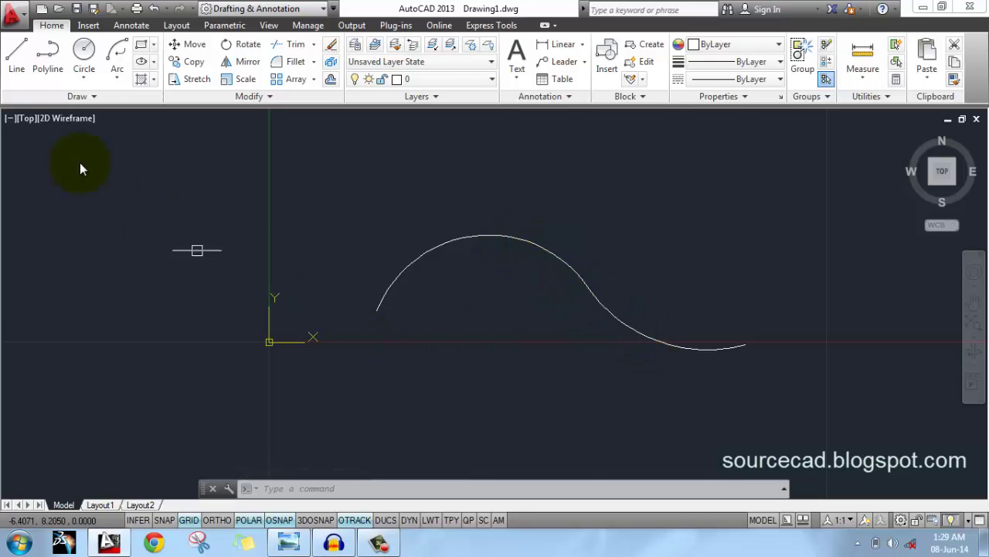
Draw a line and continue a tangent arc from its end.
click(17, 50)
click(172, 217)
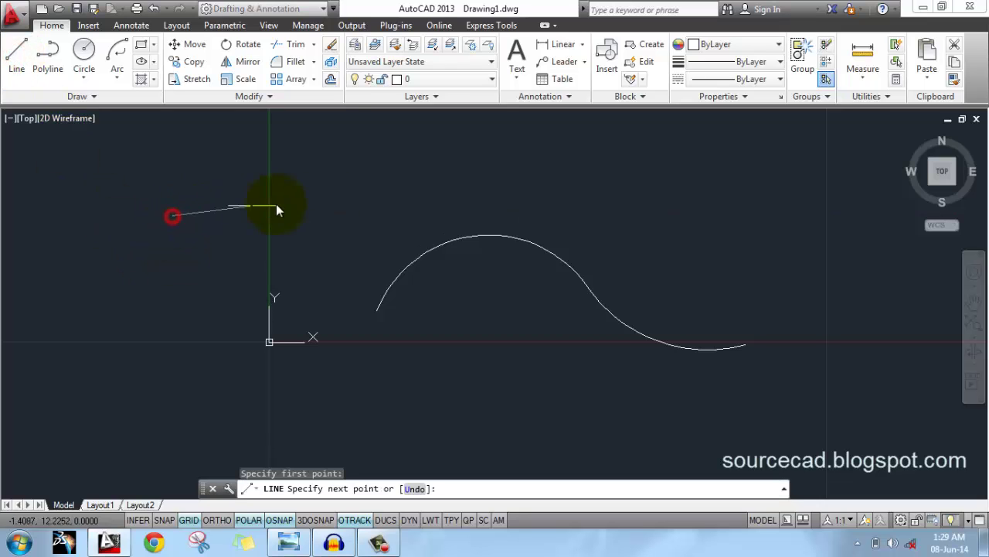
click(343, 198)
key(Return)
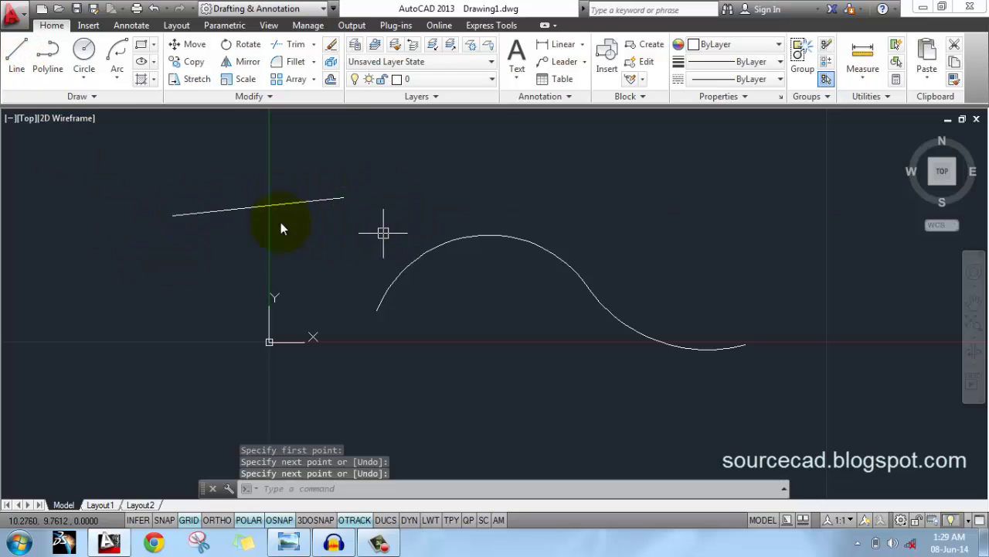
click(117, 78)
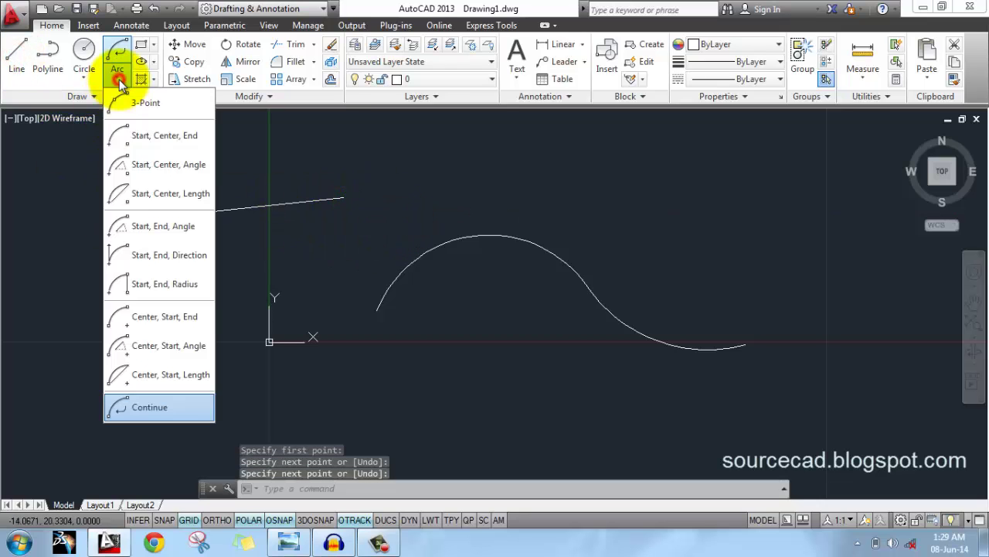
click(143, 406)
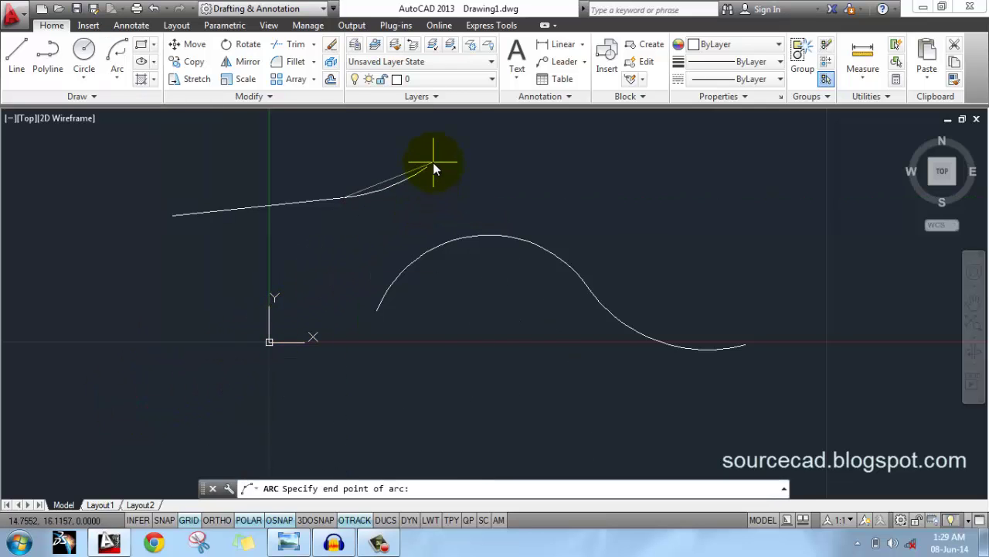
click(539, 330)
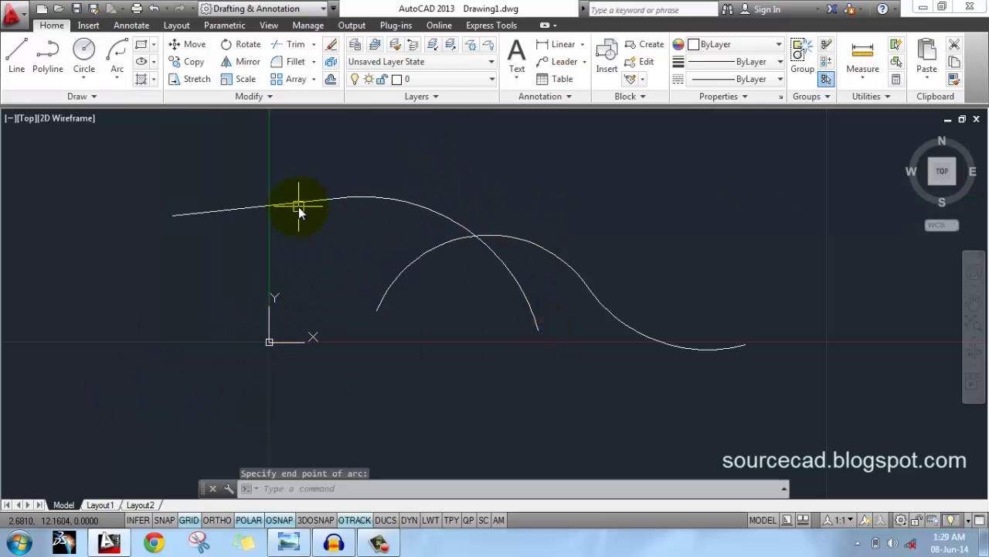
Crossing-select all four curves and erase them.
click(348, 199)
click(647, 390)
click(256, 128)
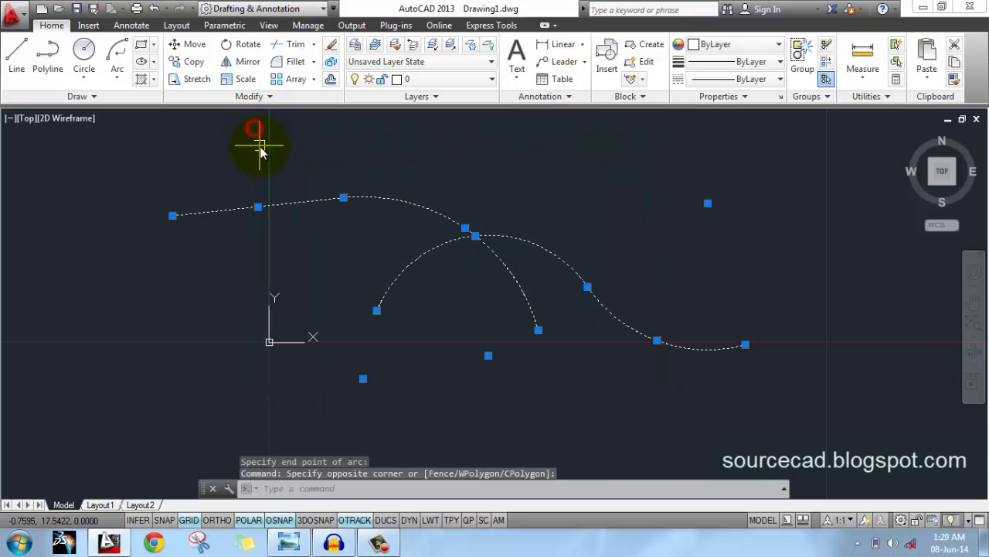
key(Delete)
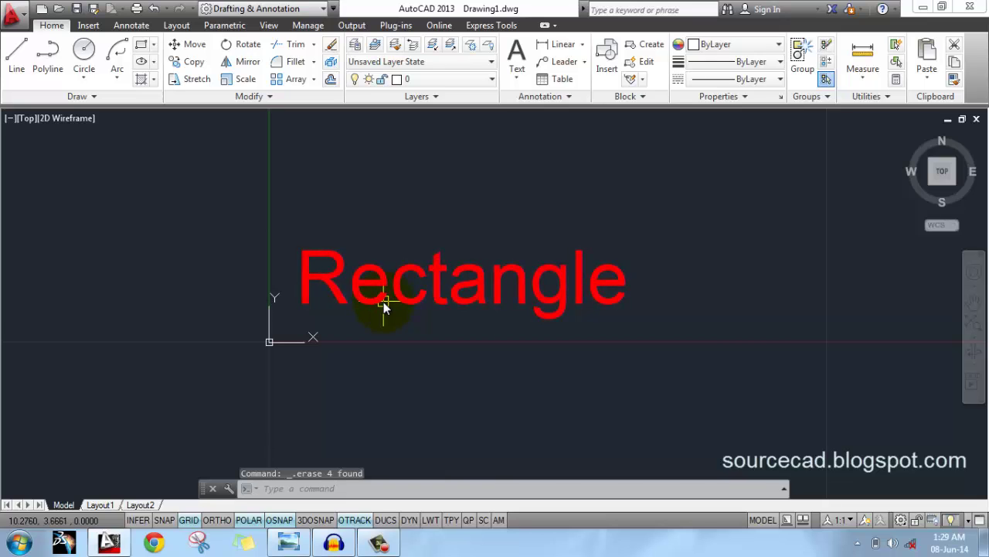
click(142, 46)
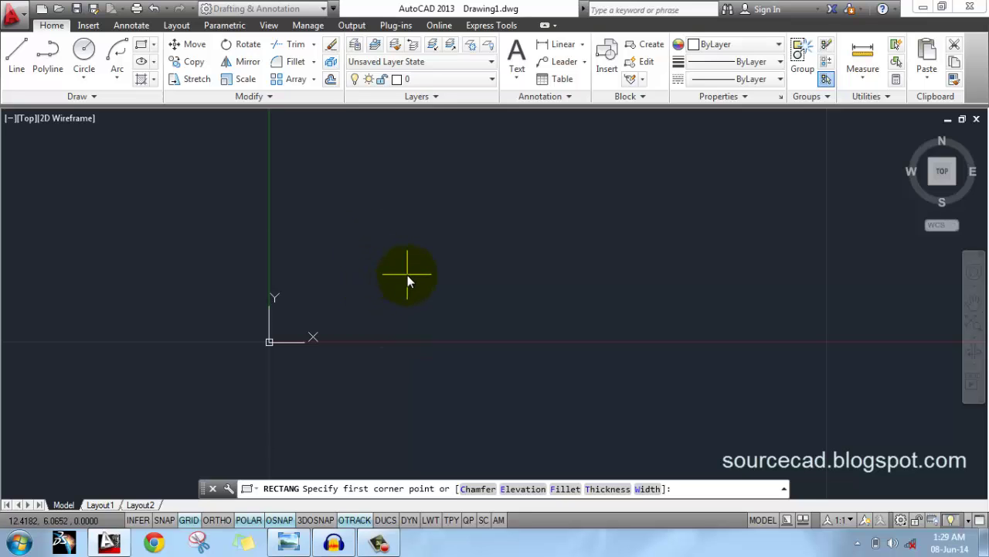
mouse_move(420, 301)
middle_down()
mouse_move(285, 389)
mouse_move(196, 424)
middle_up()
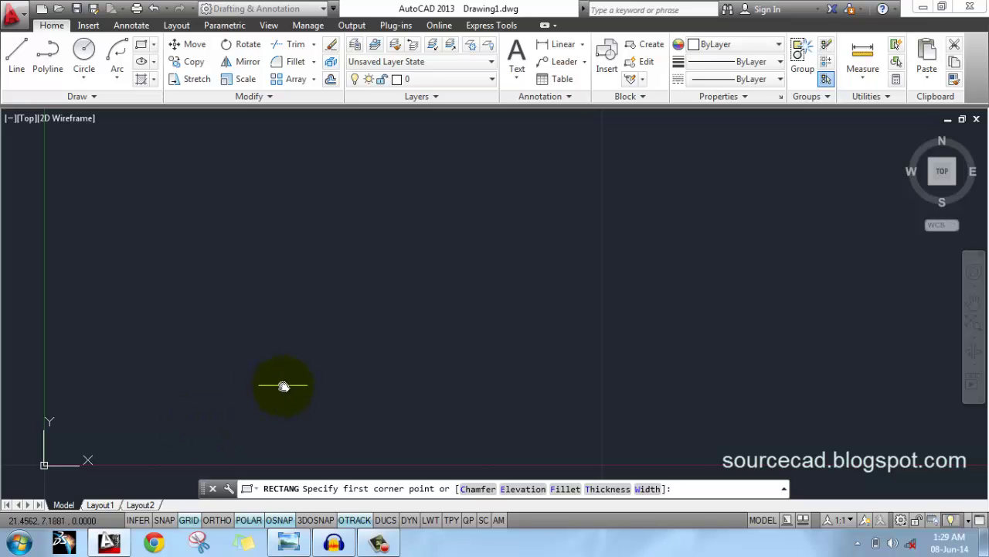
click(333, 389)
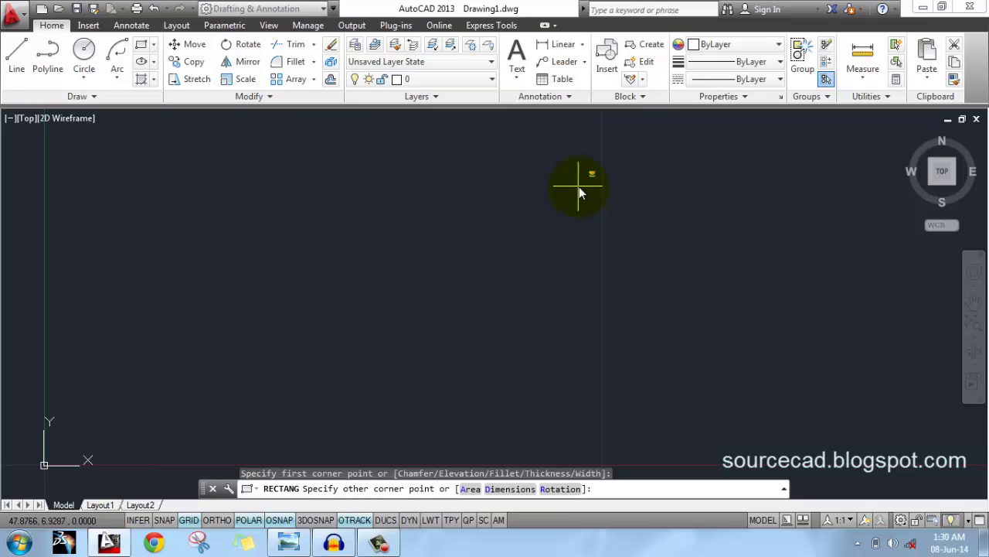
text(@)
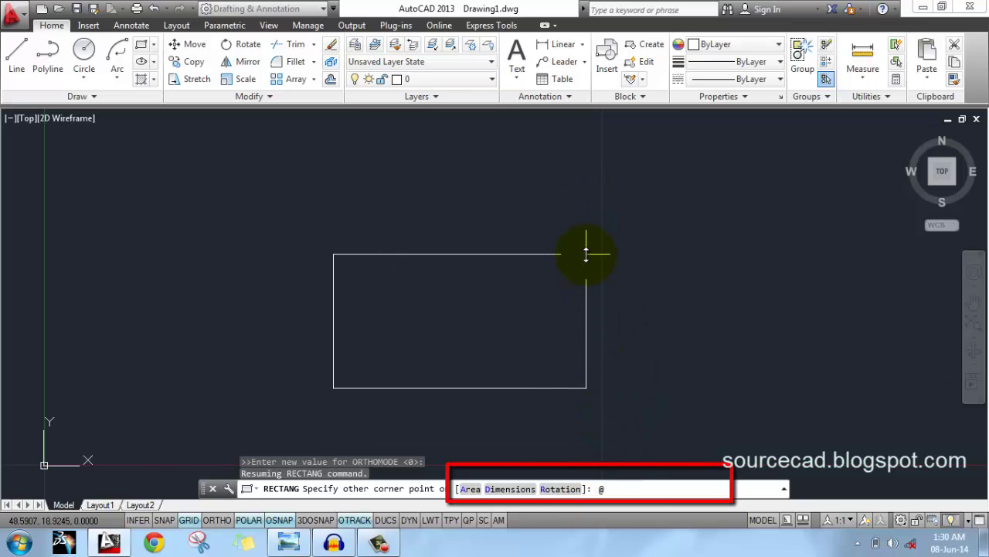
text(10,5)
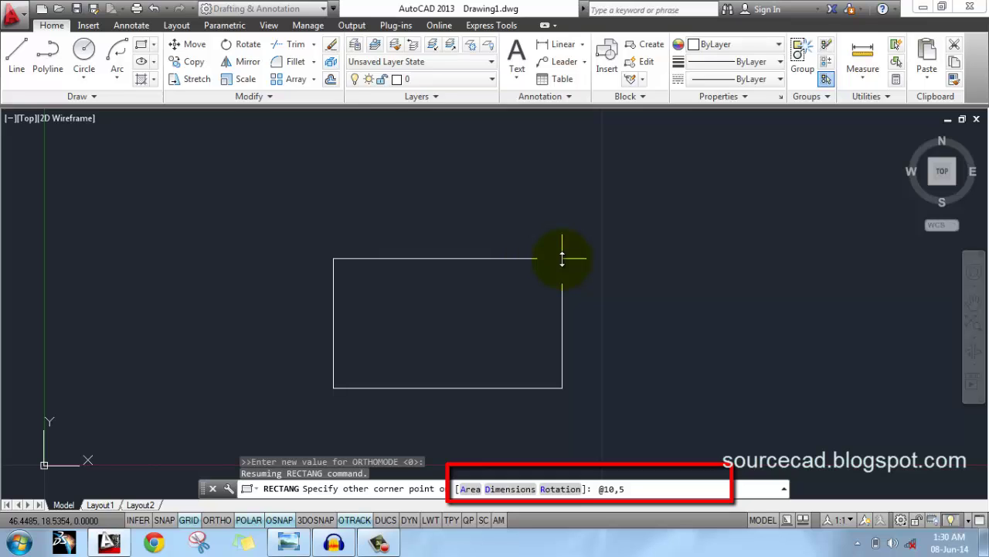
key(Return)
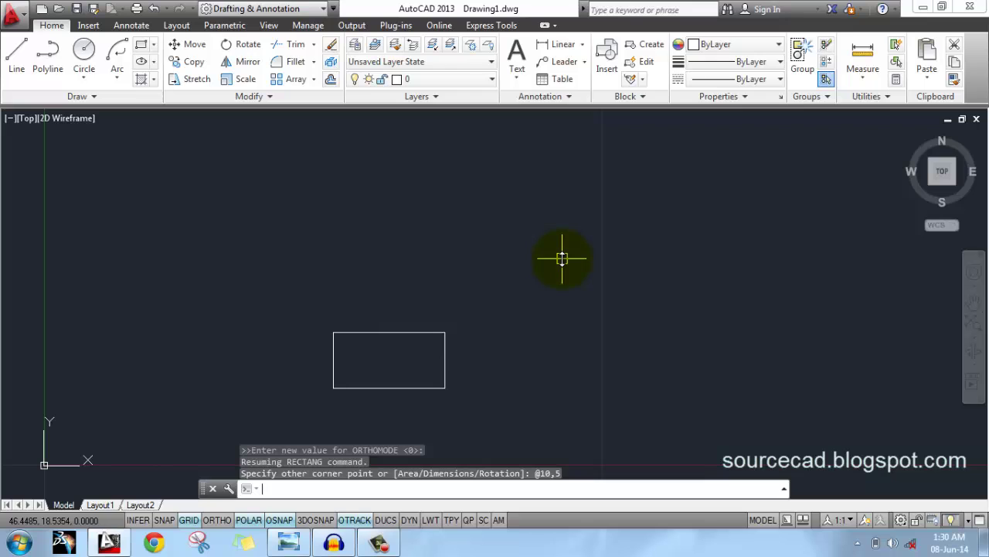
middle_drag(365, 362, 395, 319)
click(360, 263)
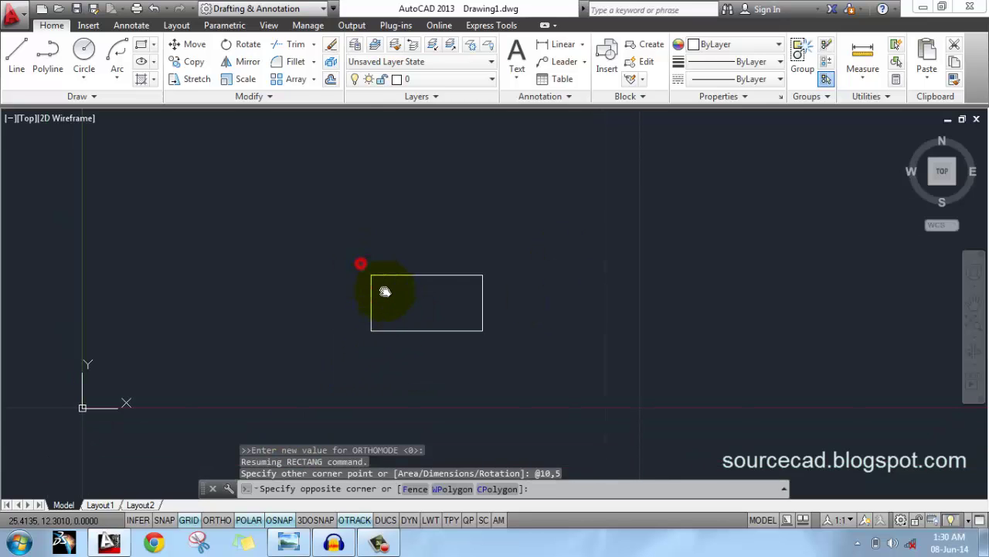
Erase the 10 by 5 rectangle and toggle dynamic input.
click(581, 354)
key(Delete)
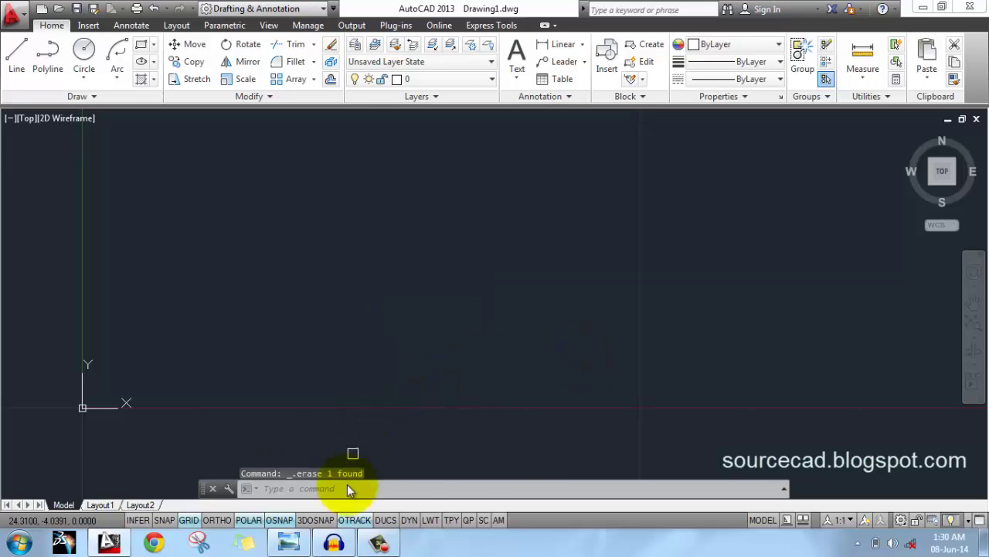
click(408, 519)
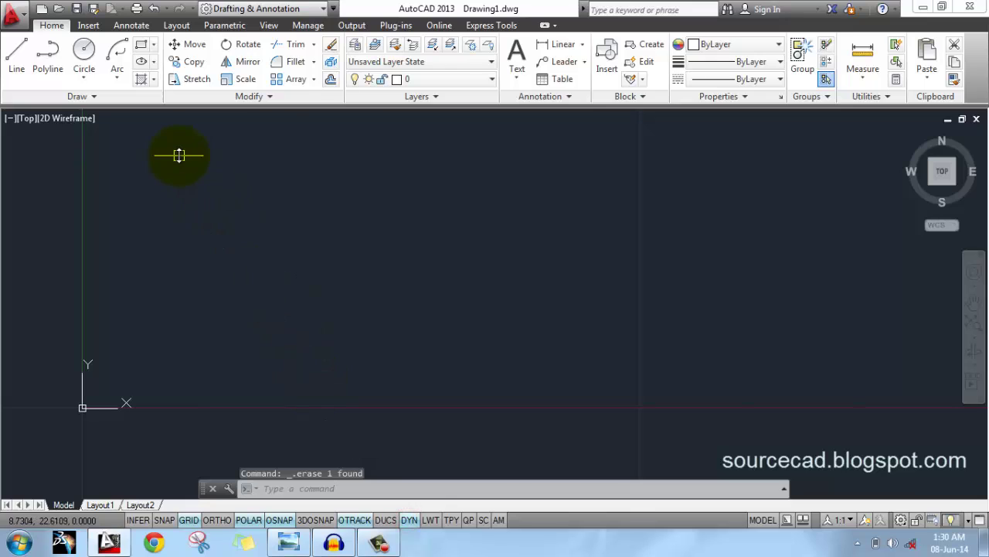
Show the status-bar drafting toggles as text labels and turn DYN on.
right_click(408, 520)
click(458, 472)
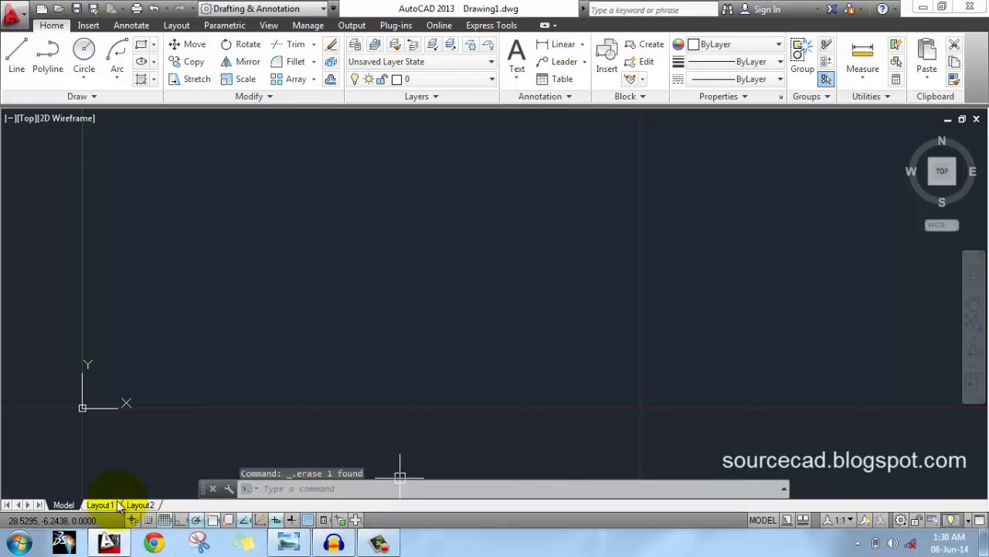
right_click(276, 520)
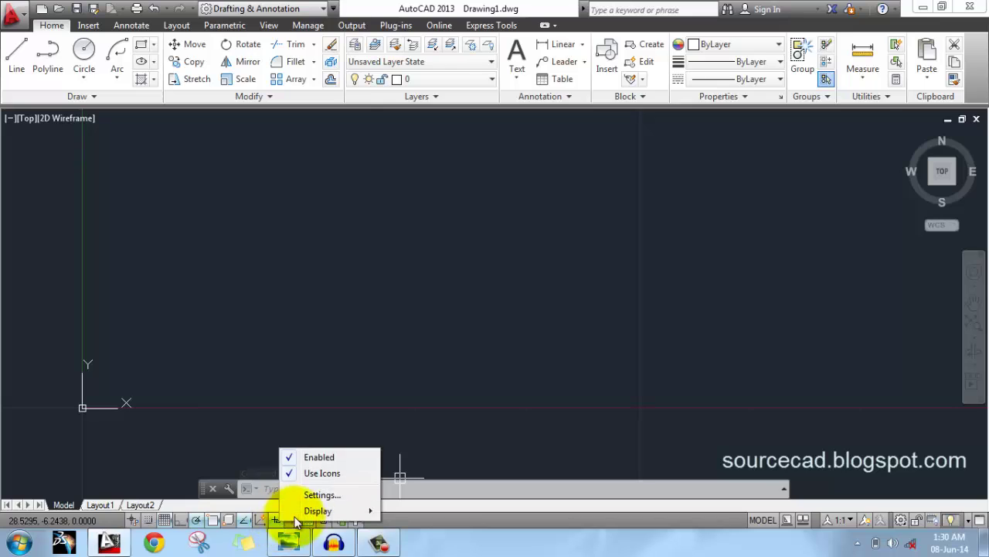
click(323, 473)
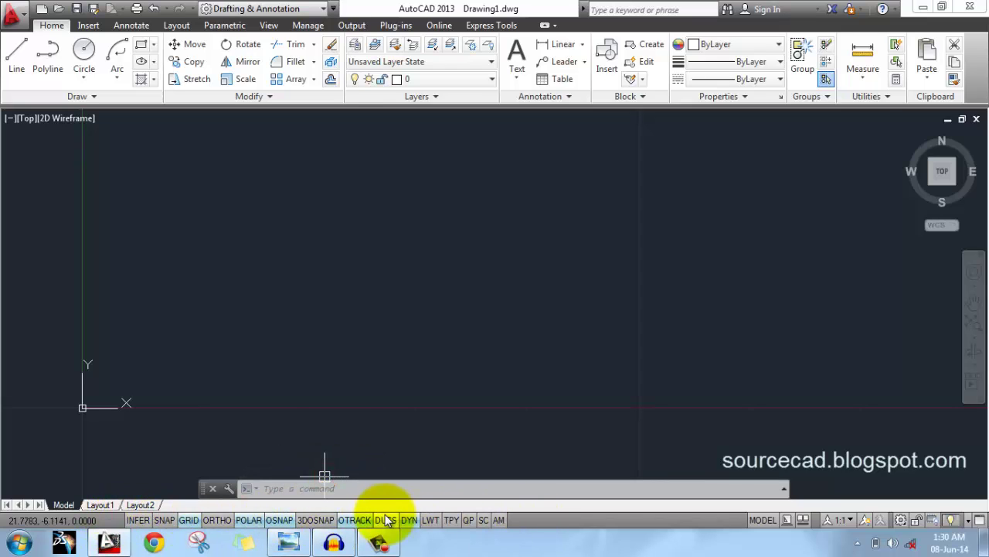
click(410, 520)
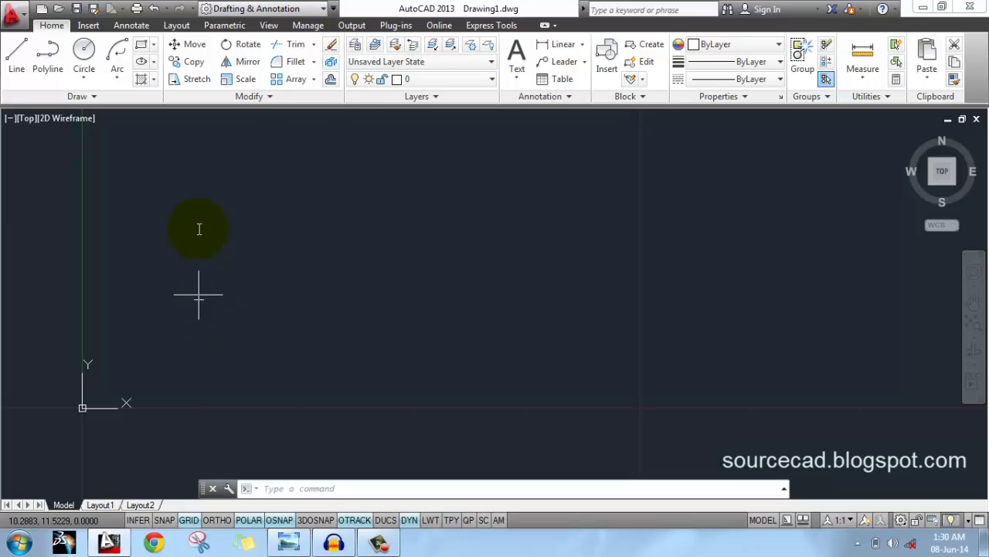
click(141, 44)
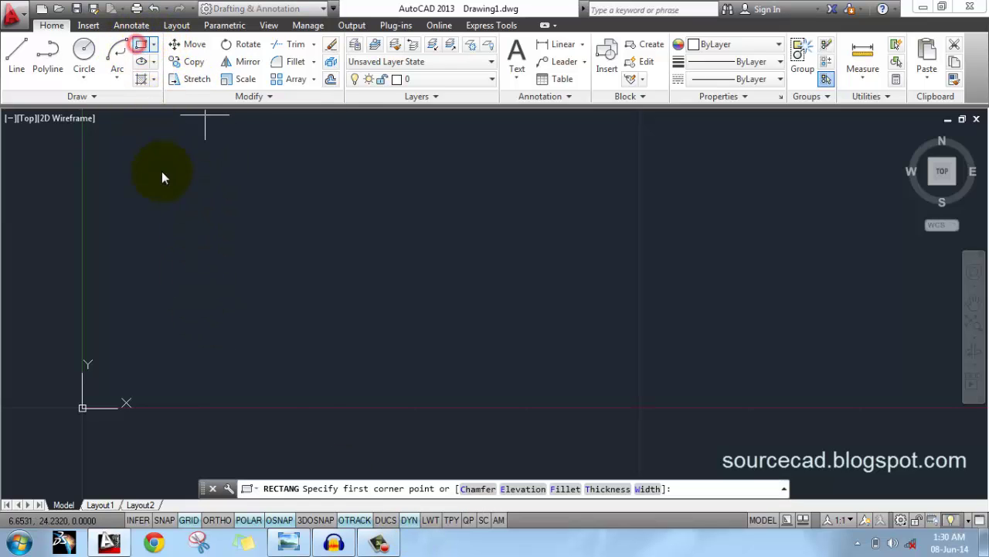
click(348, 383)
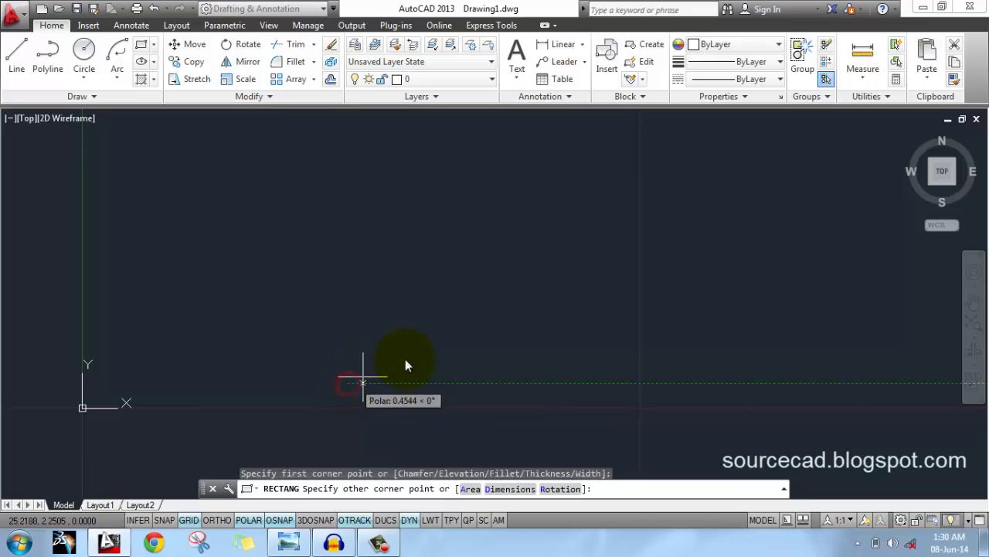
text(1)
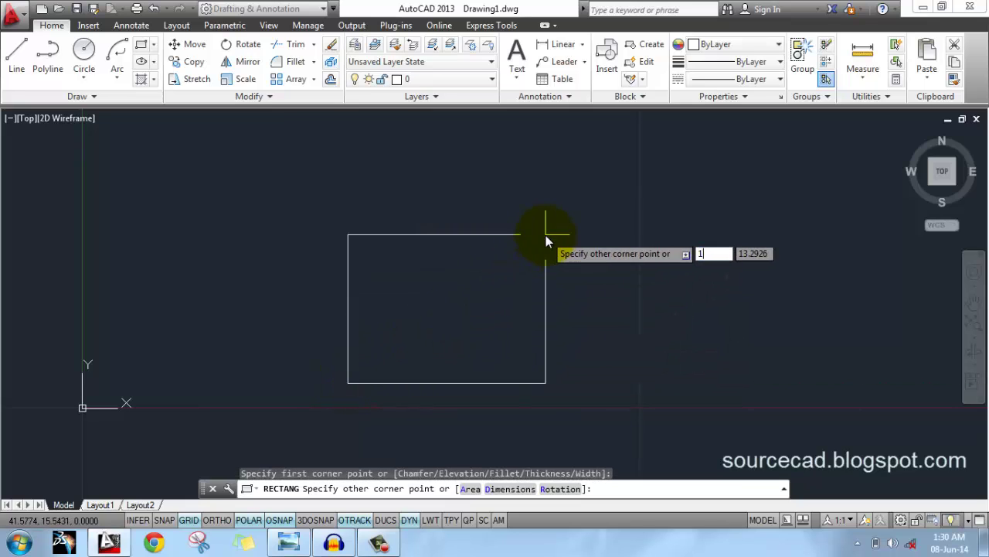
text(0)
key(Tab)
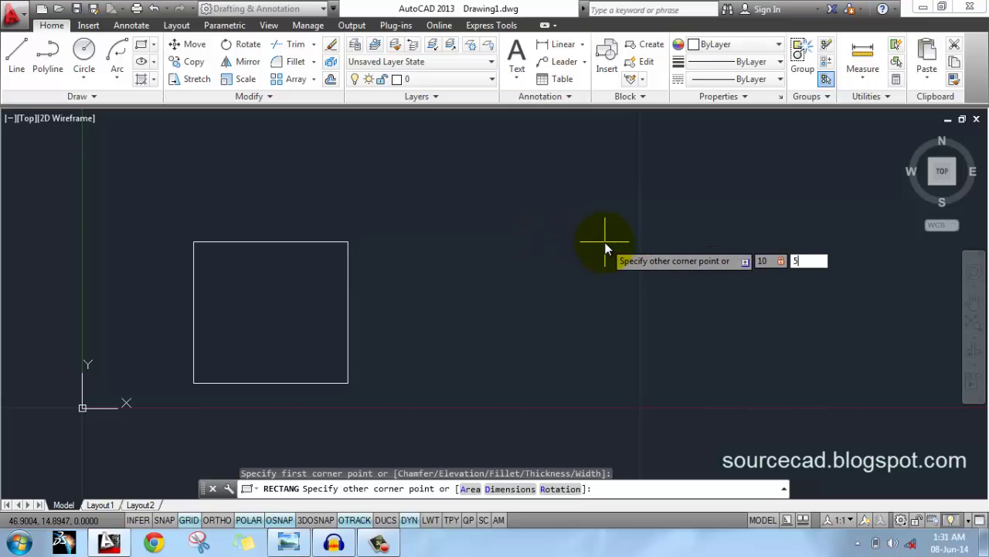
text(5)
key(Return)
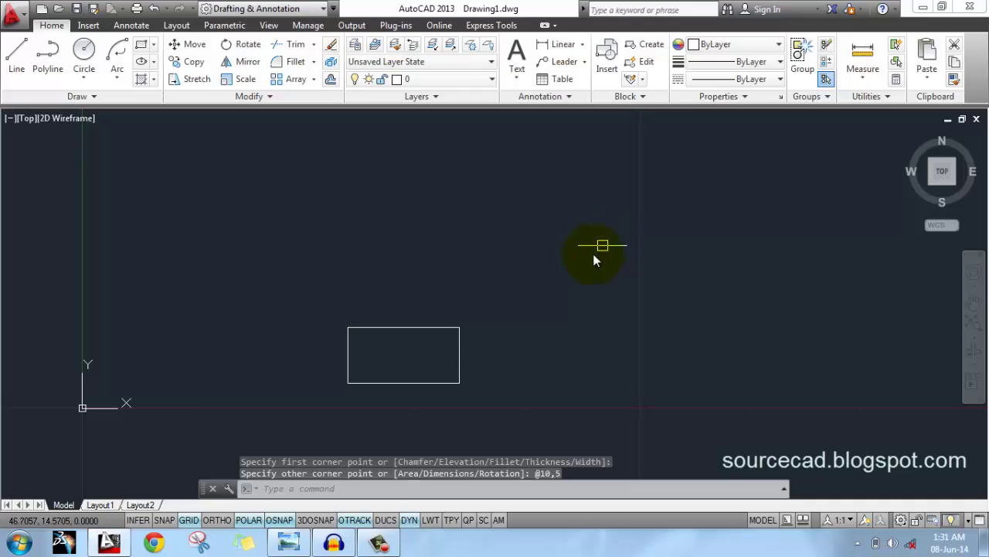
click(457, 382)
key(Delete)
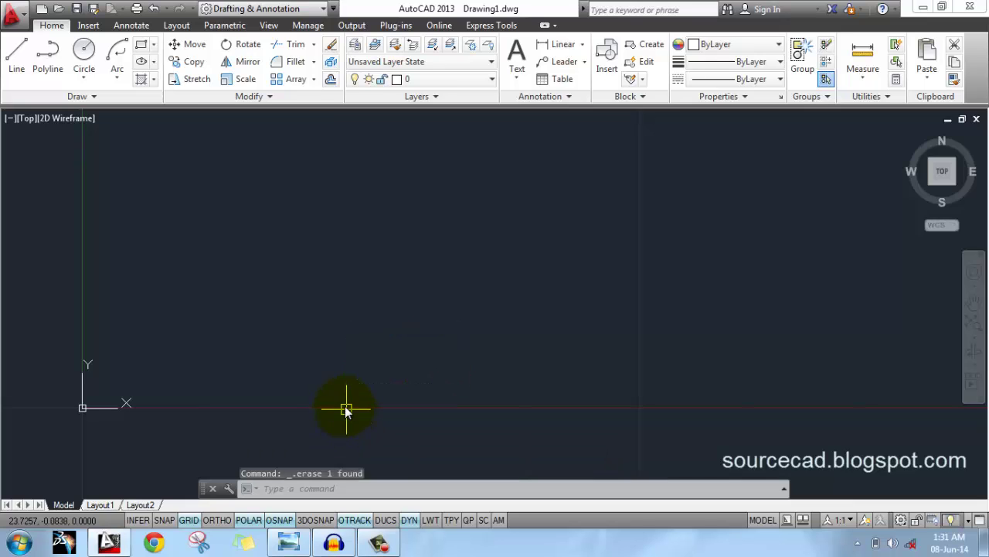
Start a rectangle with DYN off and set both chamfer distances to 1.
click(144, 49)
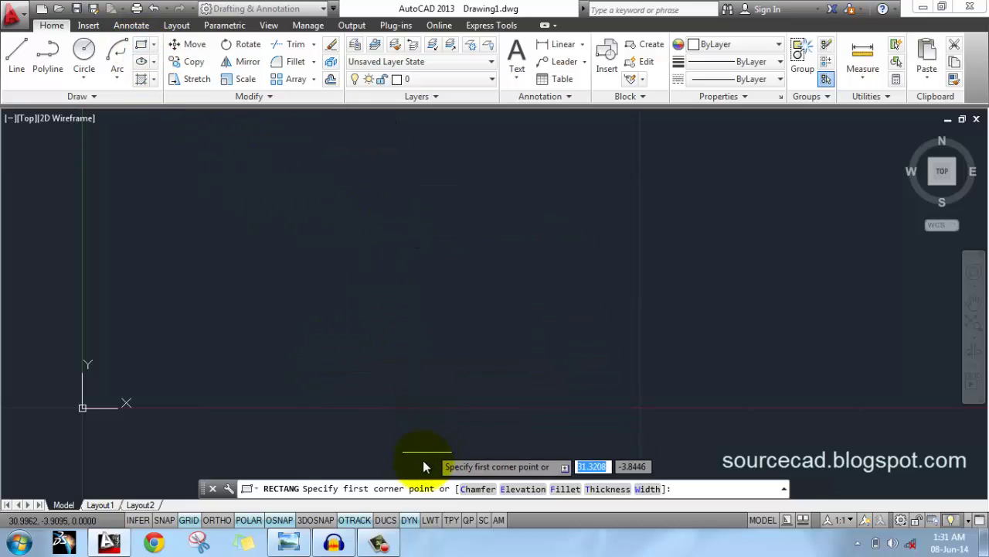
click(410, 520)
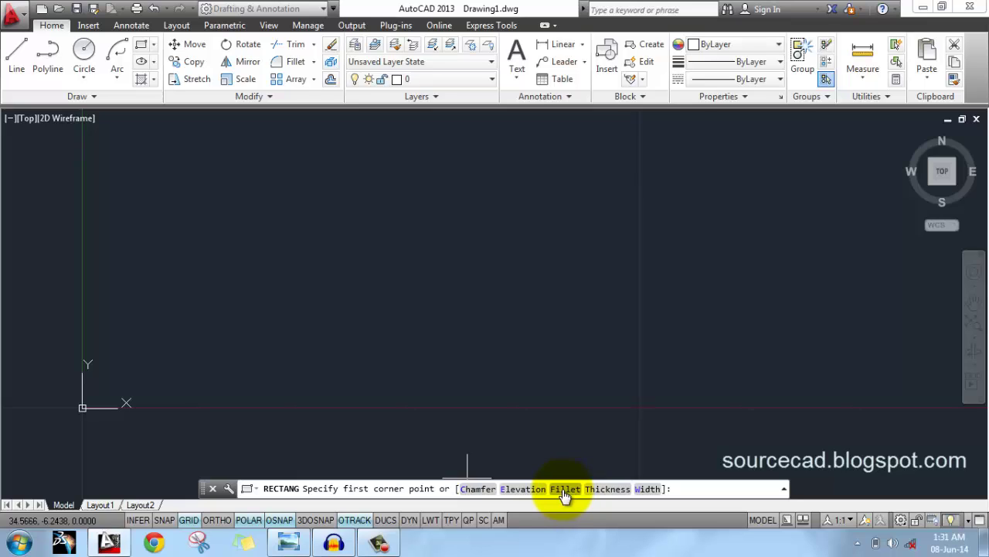
click(474, 487)
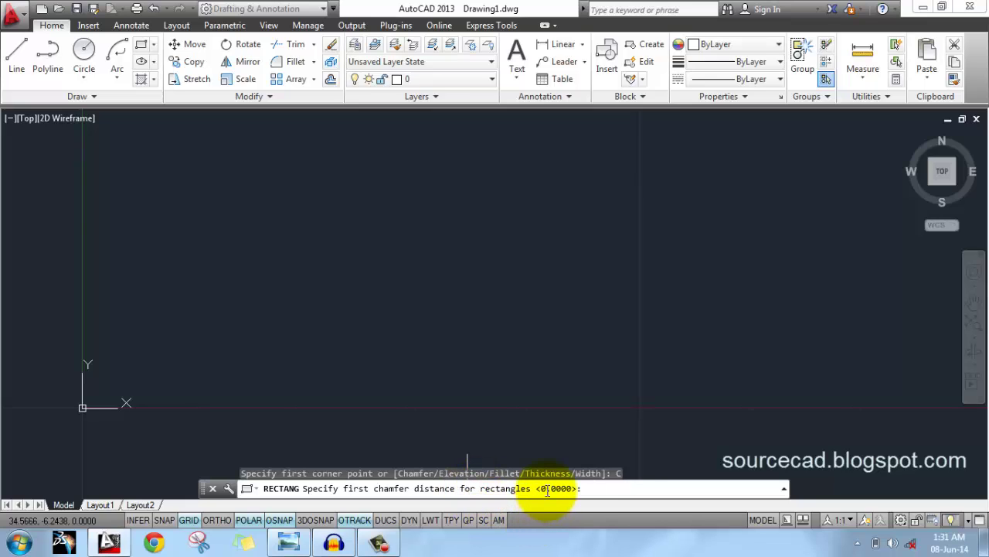
text(1)
key(Return)
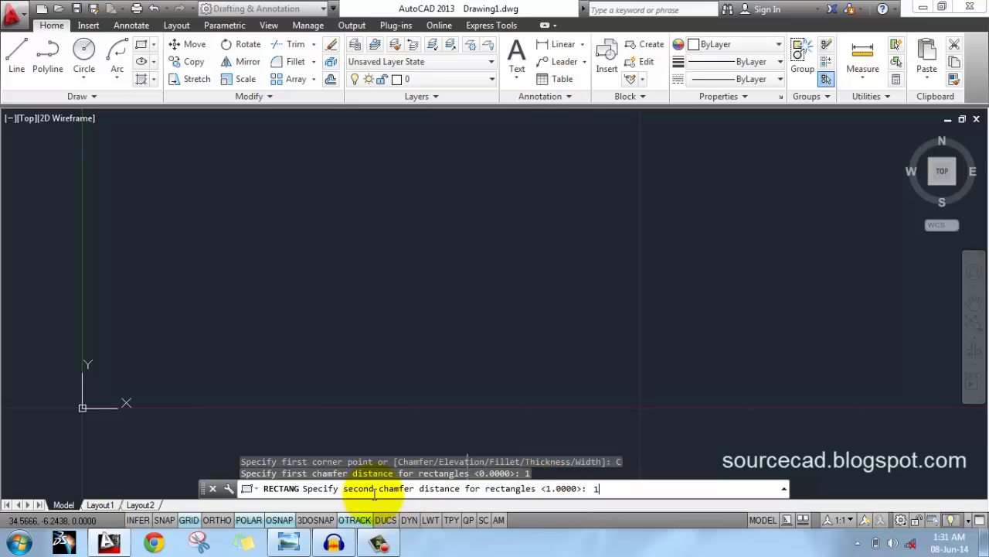
text(1)
key(Return)
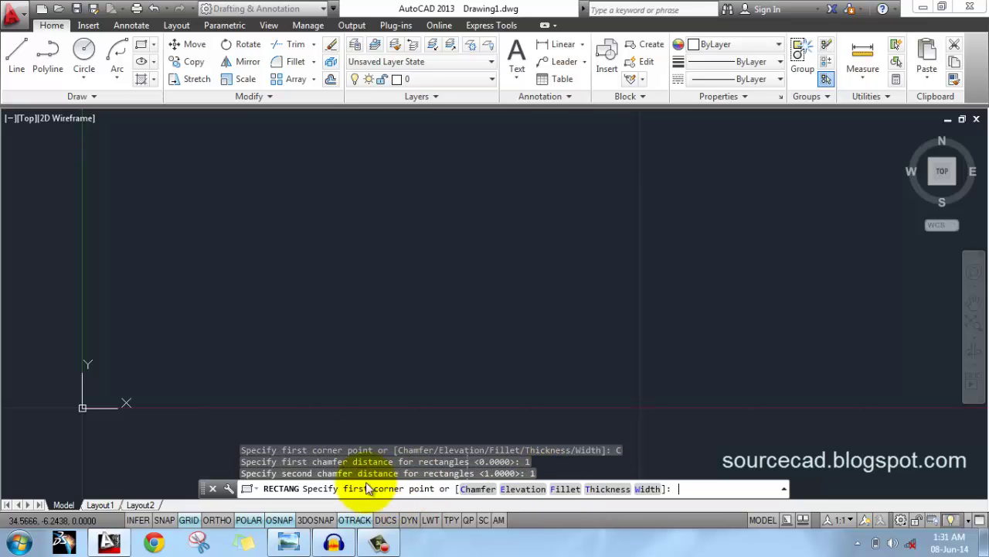
Draw a chamfered rectangle from two corners, then erase it.
click(335, 403)
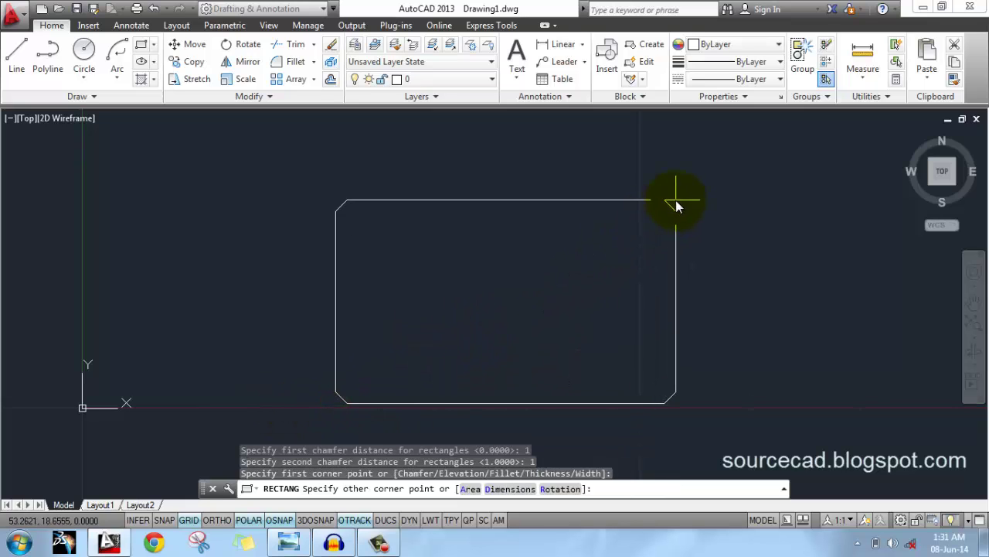
click(676, 202)
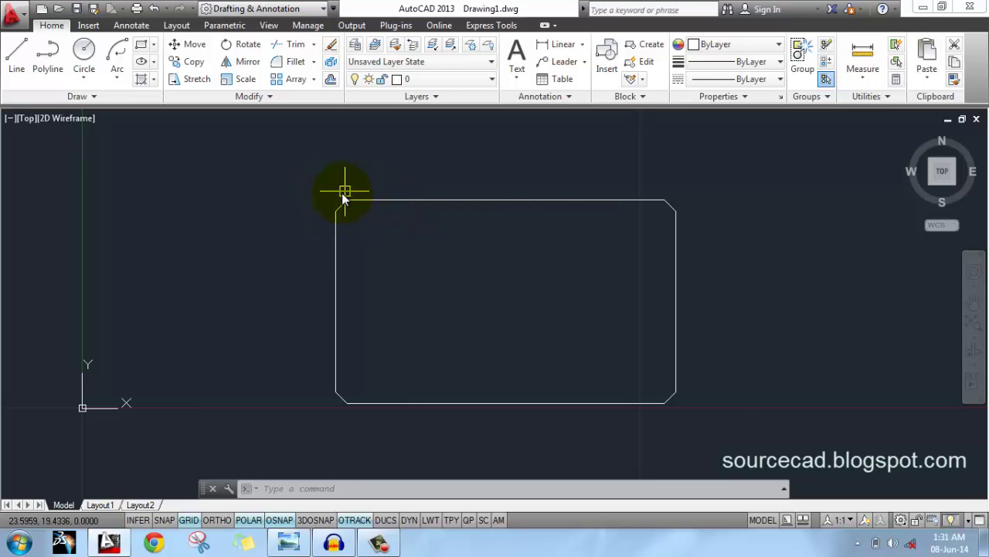
click(337, 241)
key(Delete)
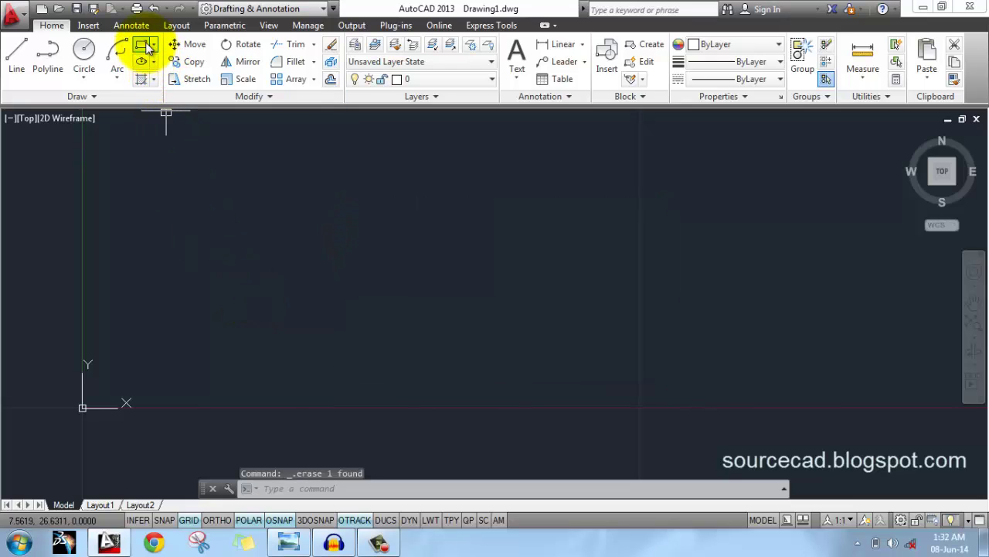
Start a rectangle with both chamfer distances reset to 0.
click(144, 47)
click(468, 487)
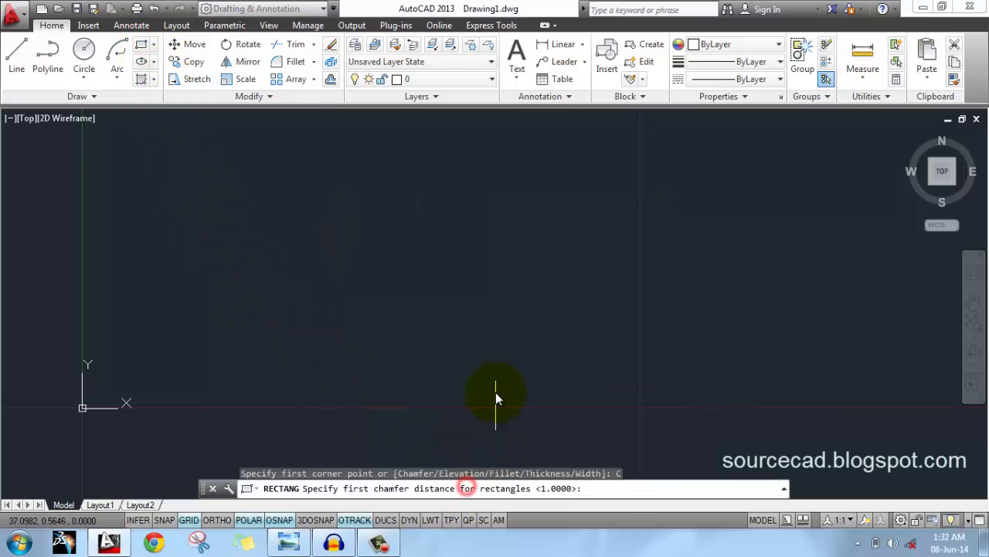
text(0)
key(Return)
text(0)
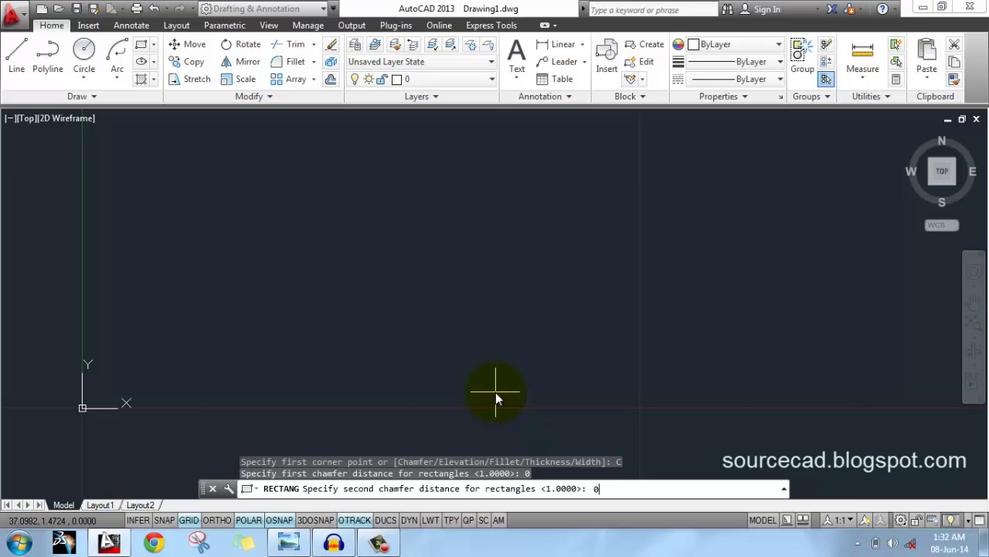
key(Return)
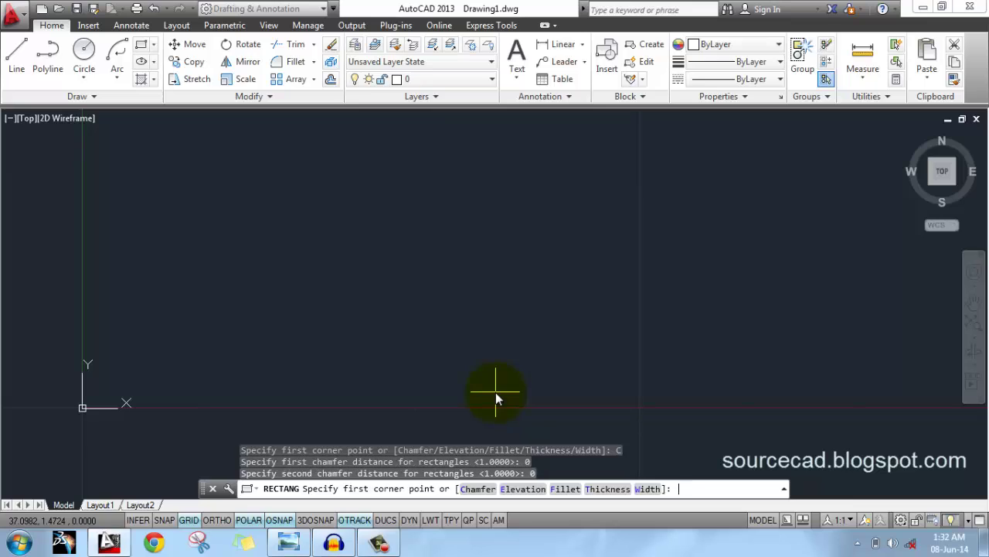
Draw the rectangle at elevation 5 and view it from an isometric ViewCube corner.
click(530, 491)
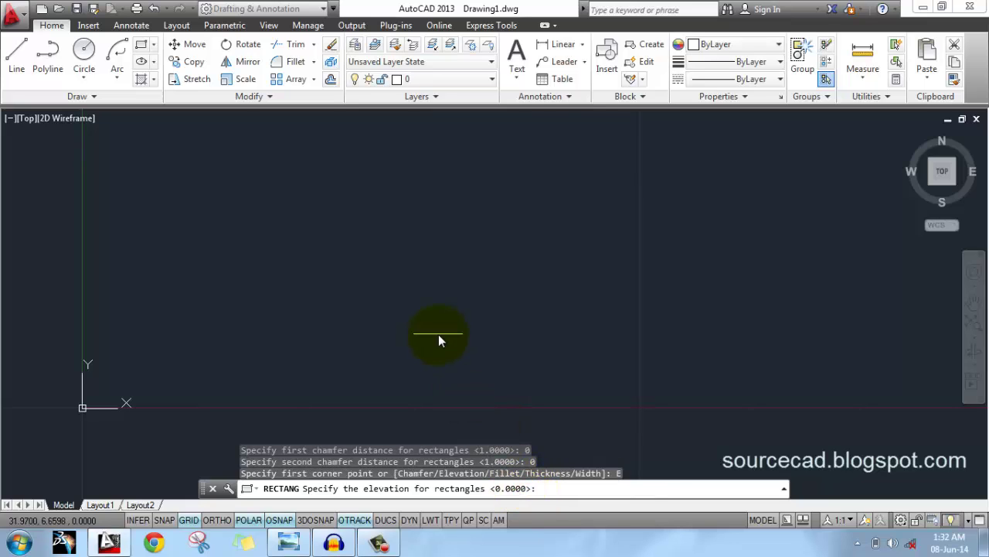
text(5)
key(Return)
click(333, 396)
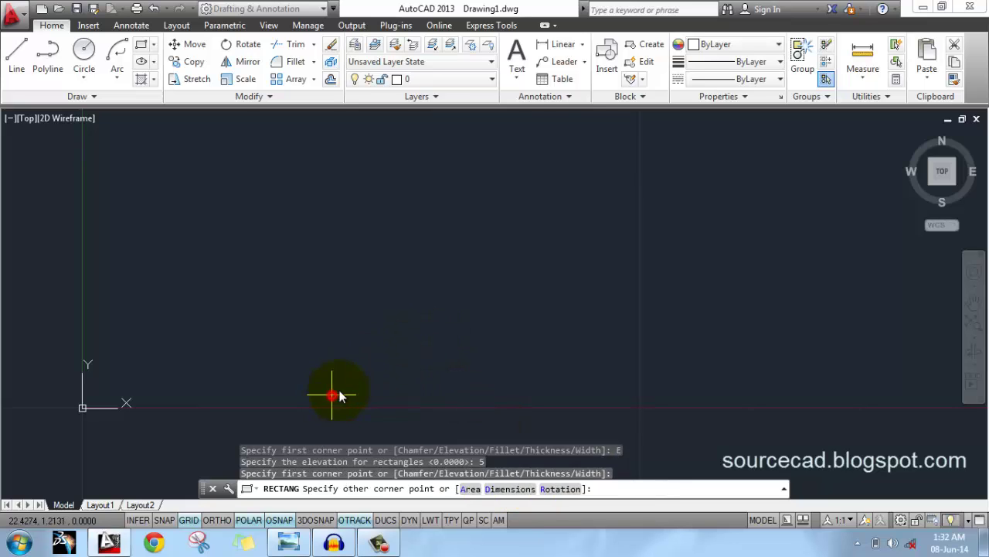
click(606, 225)
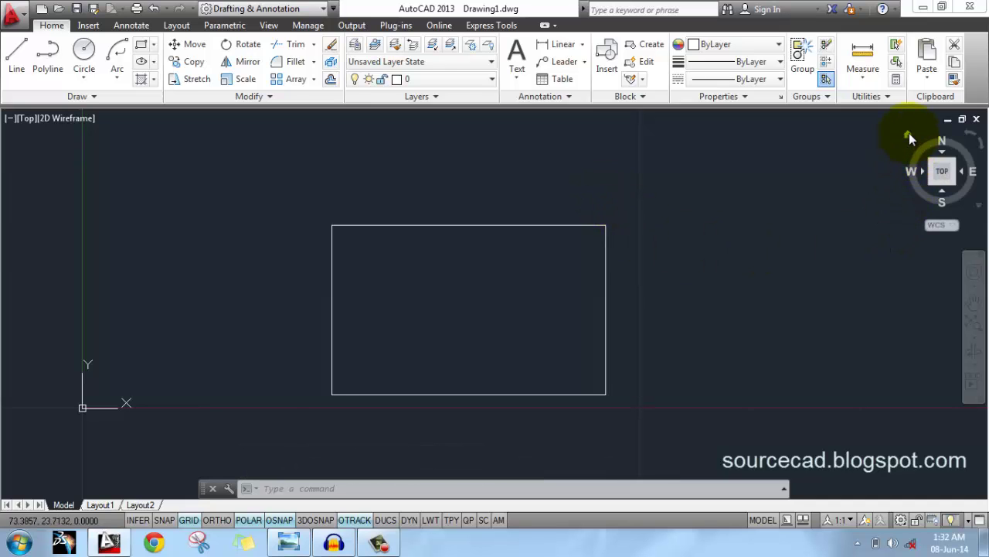
click(909, 133)
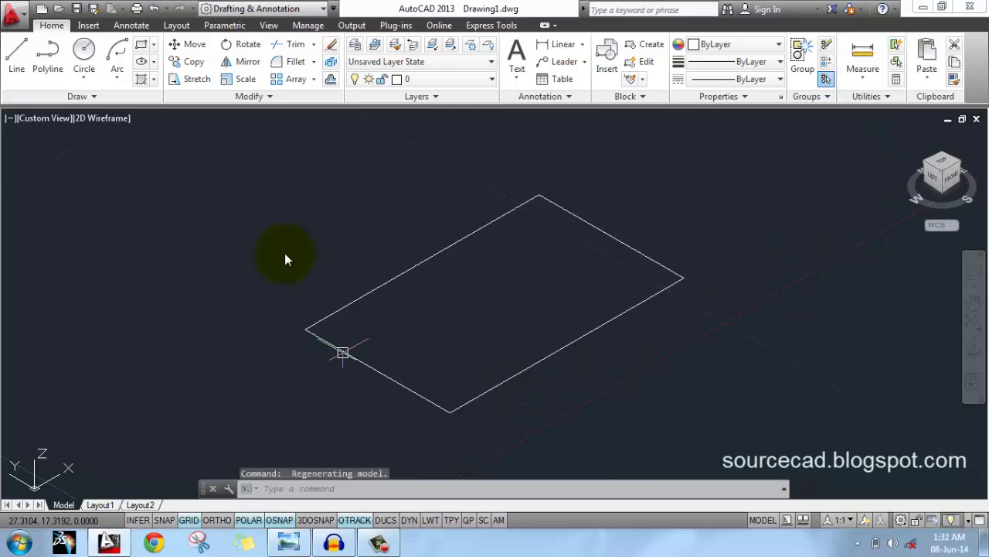
Free-orbit the view to see the elevated rectangle edge-on and tilted open again.
click(974, 363)
click(926, 393)
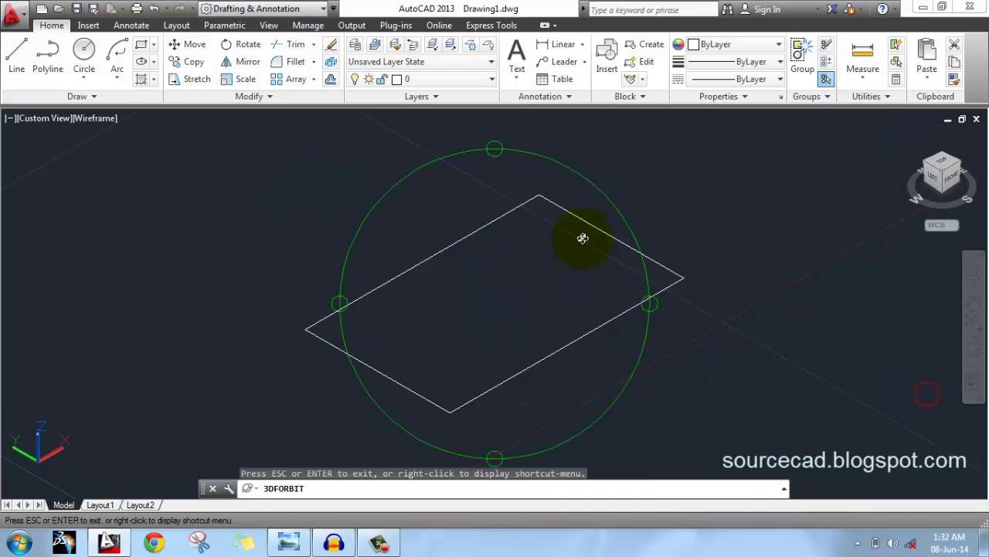
drag(521, 387, 506, 311)
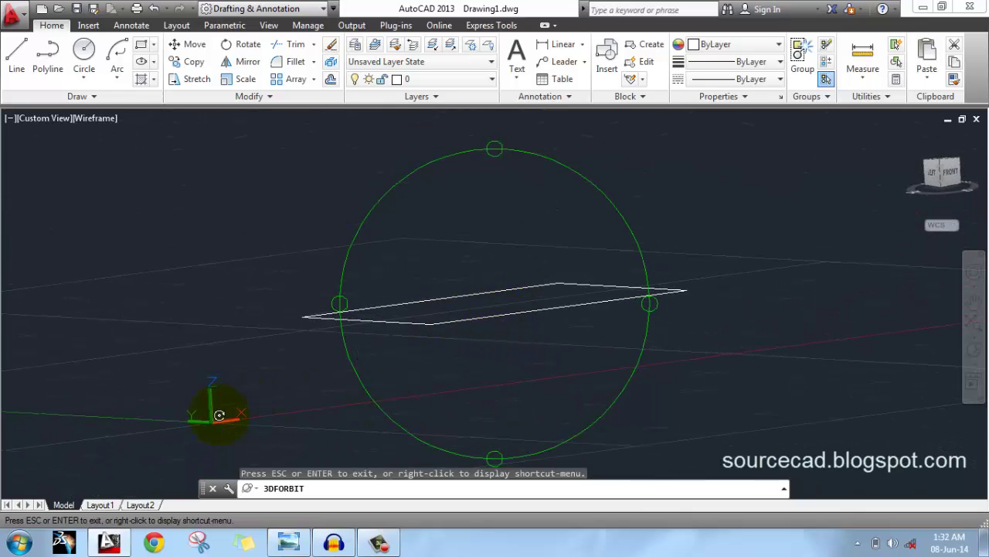
drag(437, 361, 426, 384)
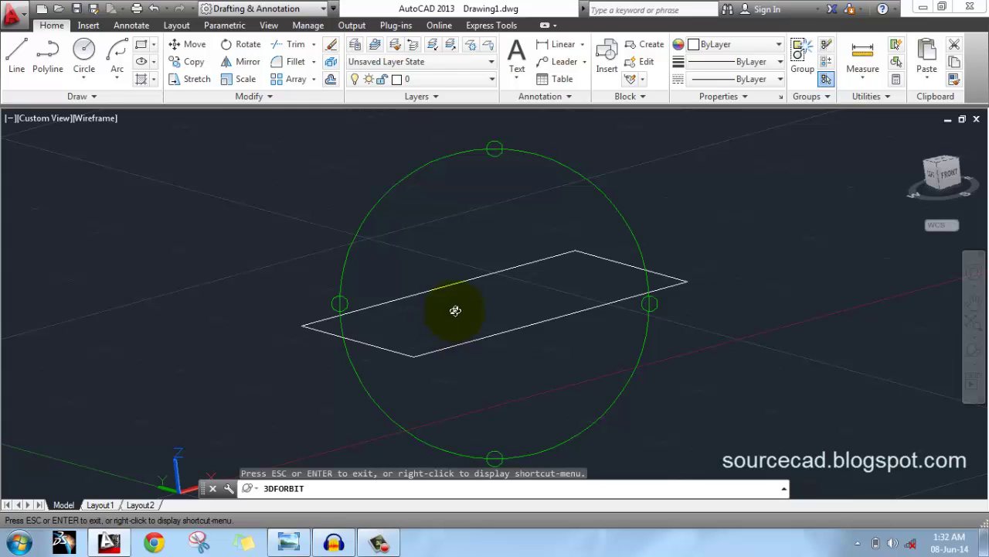
right_click(493, 194)
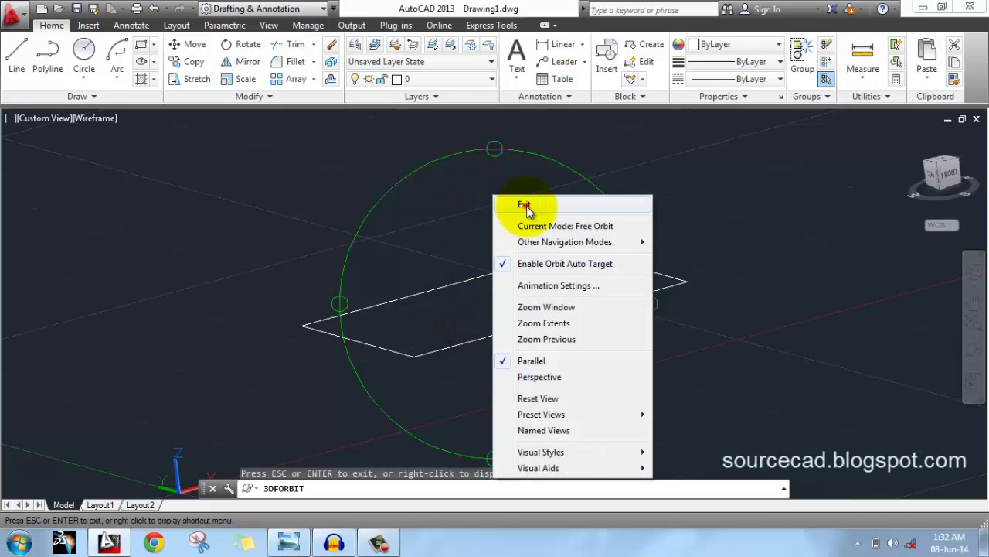
click(527, 205)
Orbit around the rectangle once more, return to the top view, and erase it.
click(974, 360)
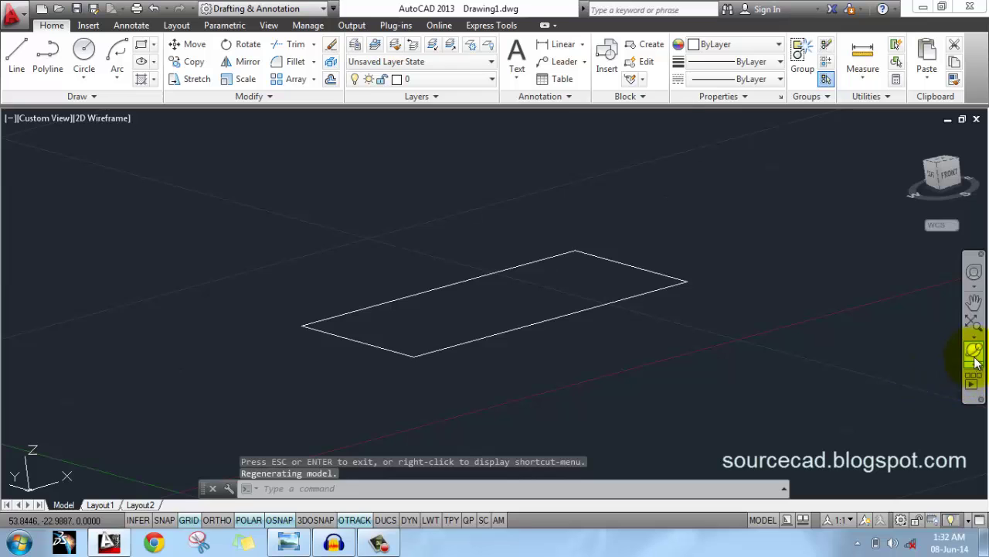
click(920, 376)
drag(567, 236, 642, 206)
right_click(653, 182)
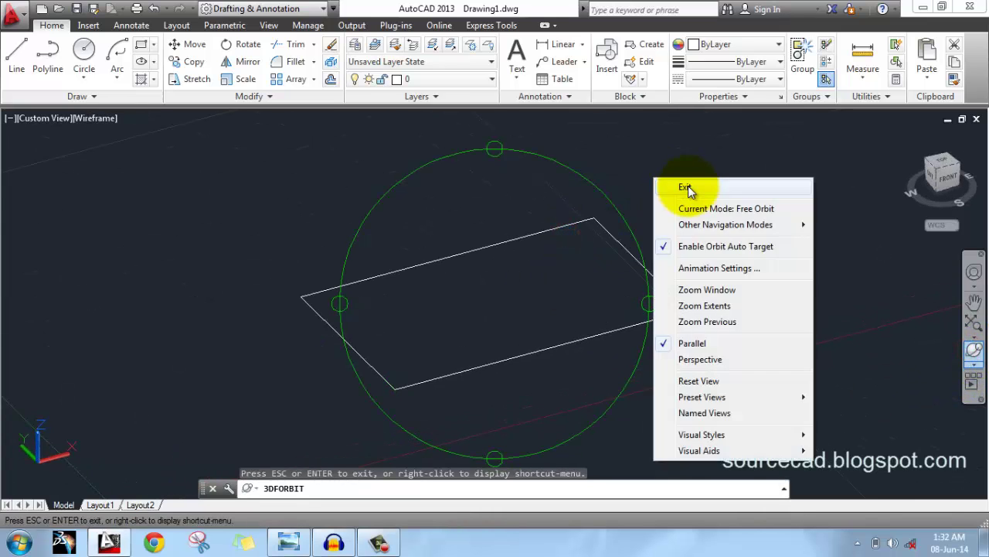
click(689, 188)
click(956, 166)
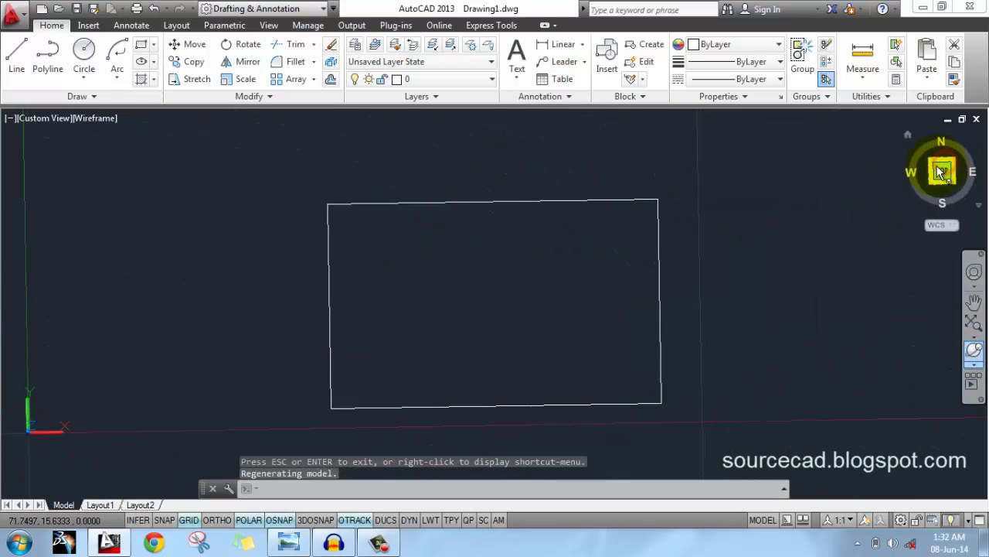
click(589, 202)
key(Delete)
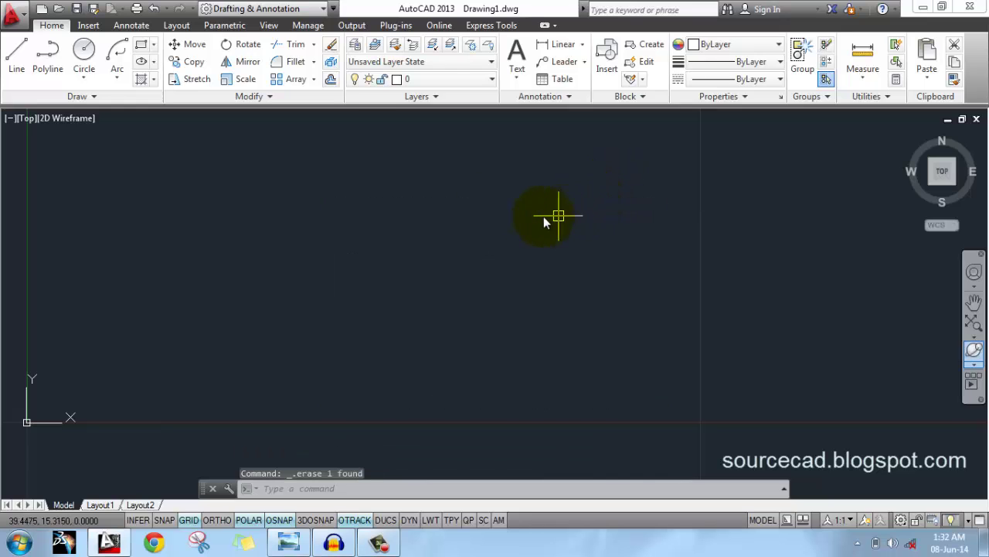
Start a rectangle with elevation reset to 0 and a corner fillet radius of 1.
click(139, 48)
click(514, 489)
text(0)
key(Return)
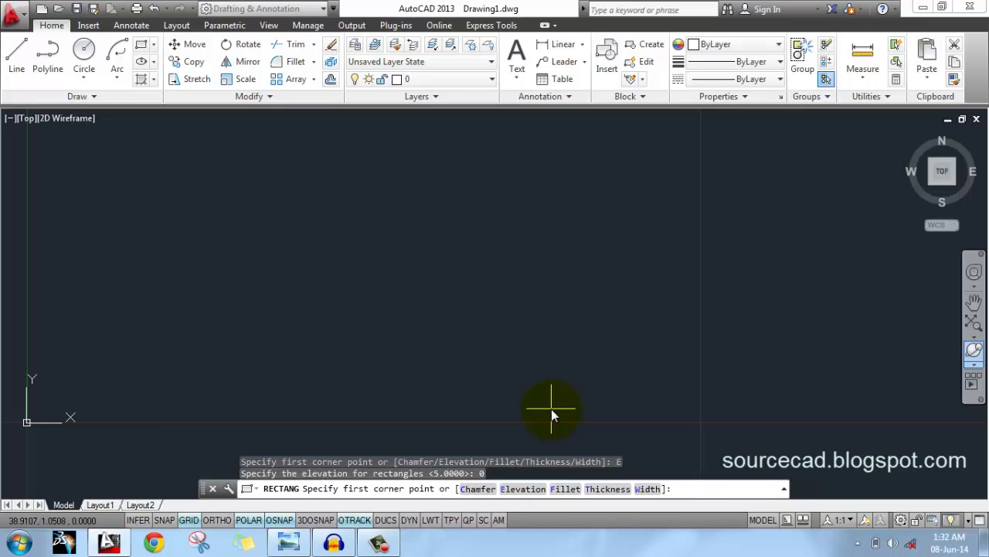
click(563, 488)
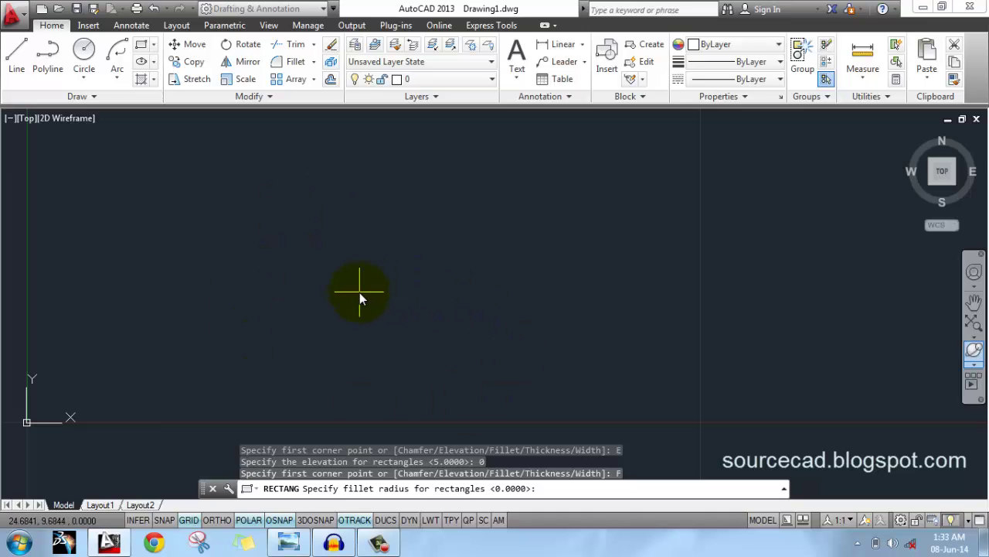
text(1)
key(Return)
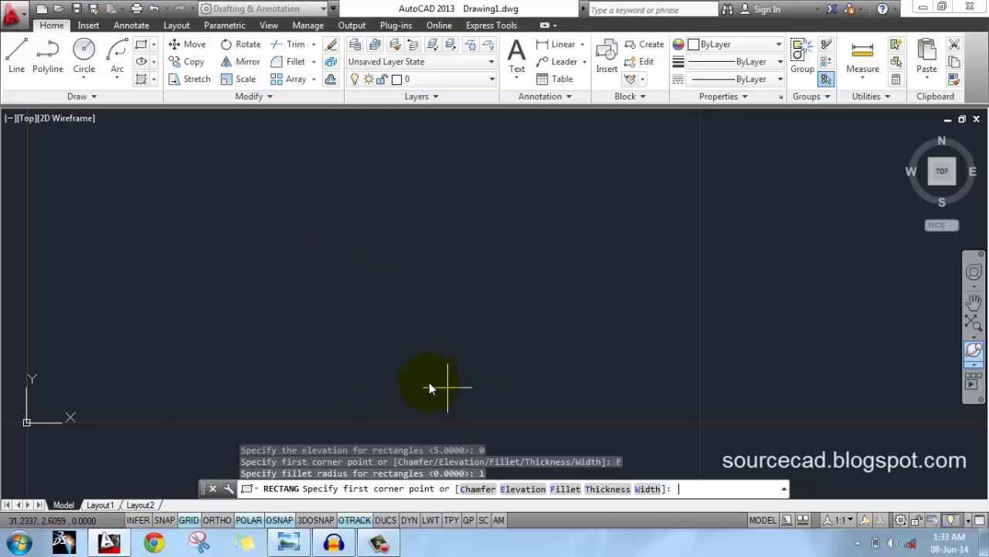
Draw the rounded rectangle by two corners, then erase it.
click(335, 389)
click(597, 214)
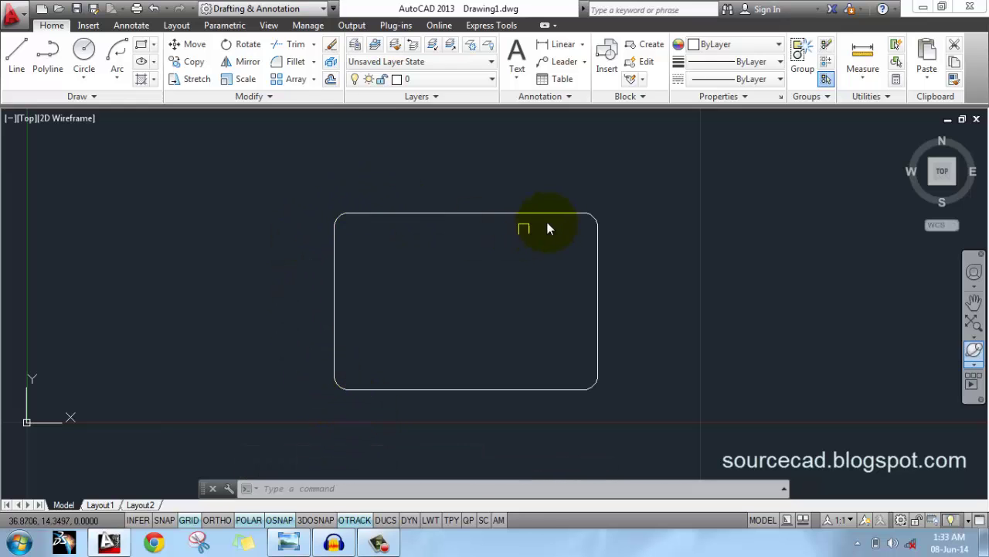
click(595, 387)
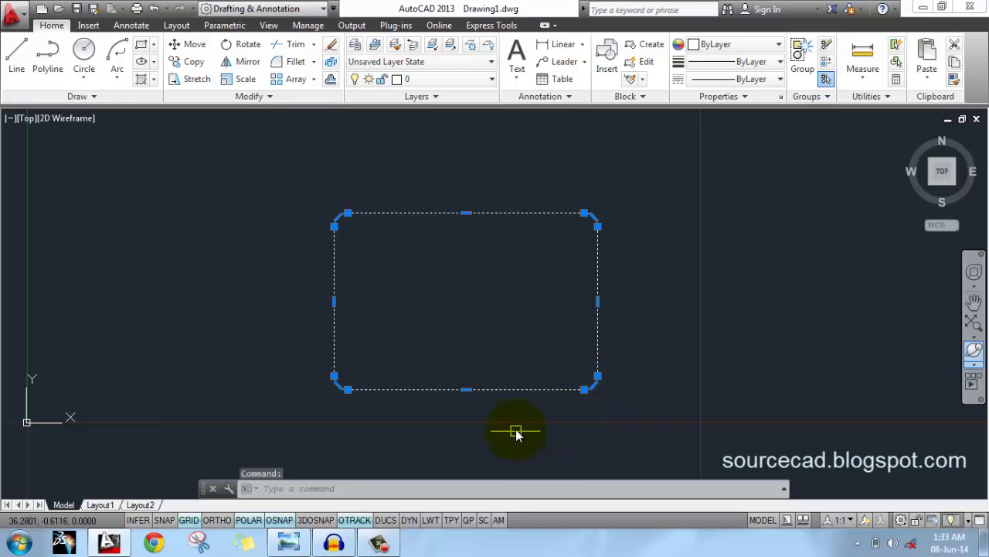
key(Delete)
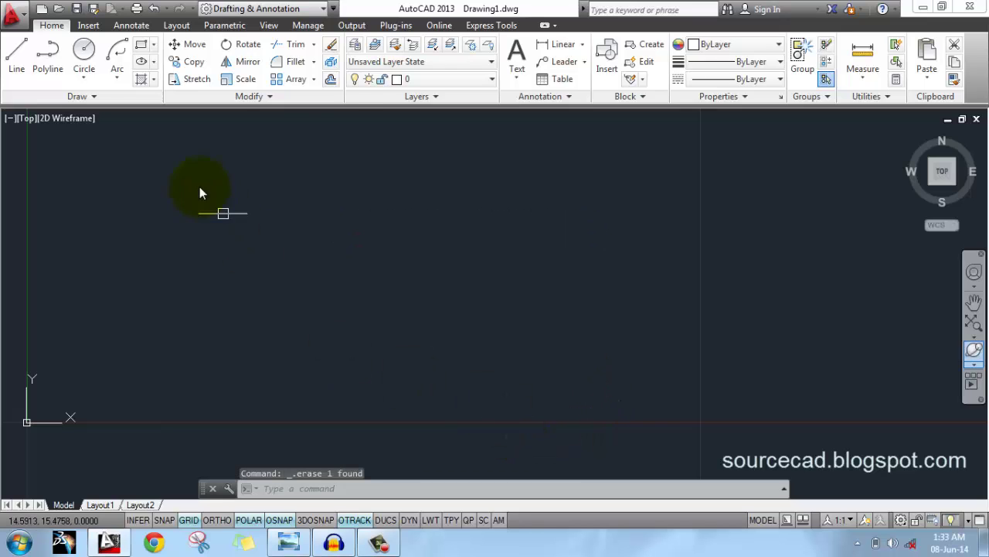
Draw a rounded rectangle with thickness 1 and view it from an isometric corner.
click(142, 44)
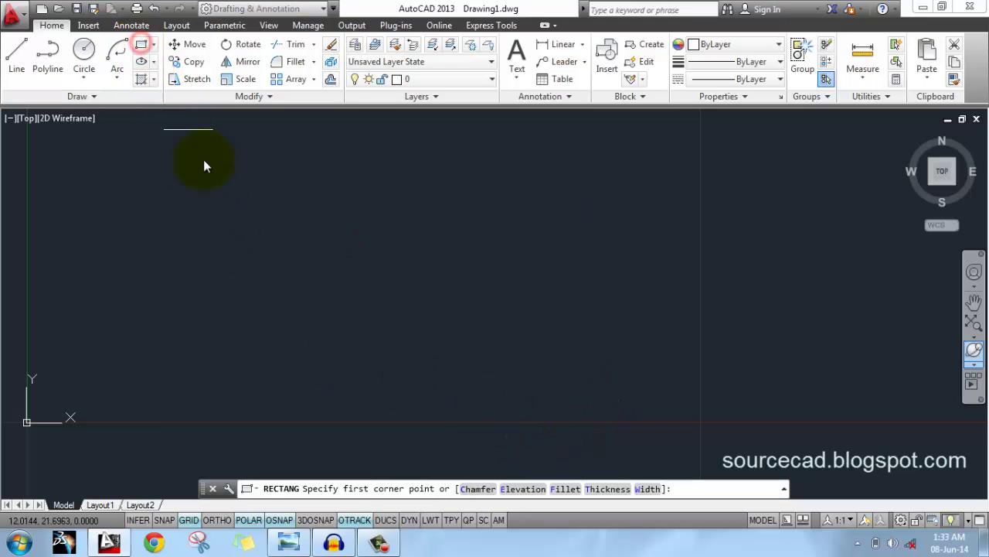
click(608, 488)
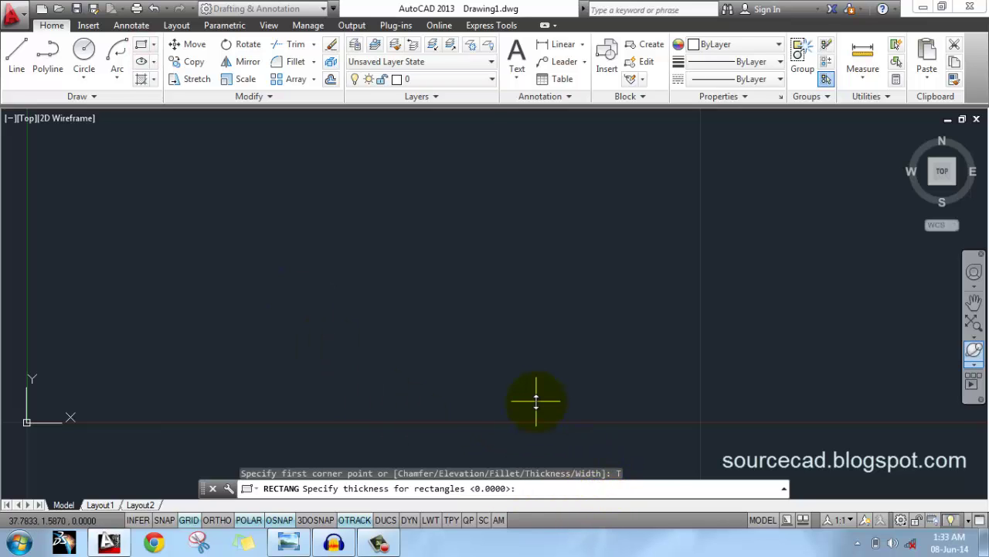
text(1)
key(Return)
click(425, 369)
click(662, 227)
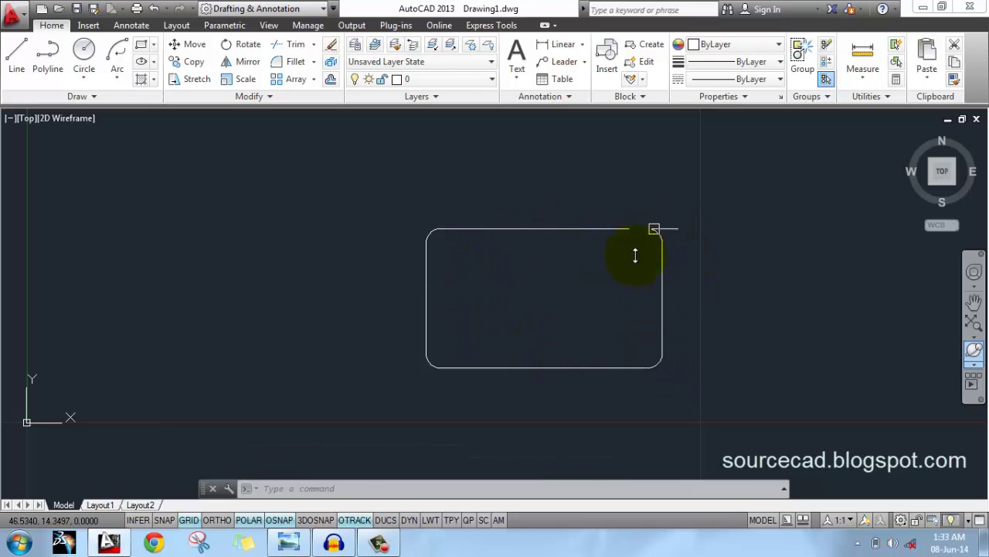
click(908, 138)
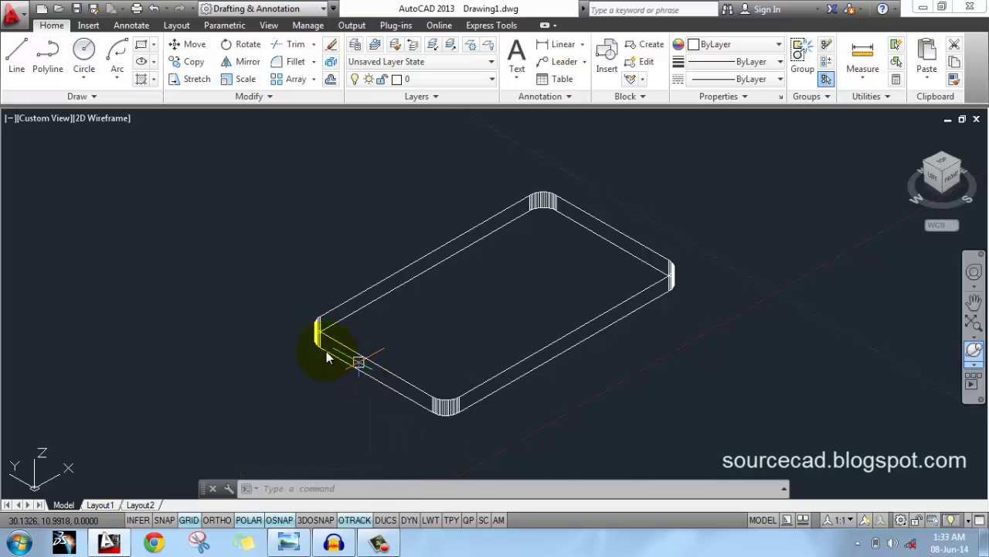
Shade the box briefly, then return to 2D Wireframe and the top view.
click(108, 118)
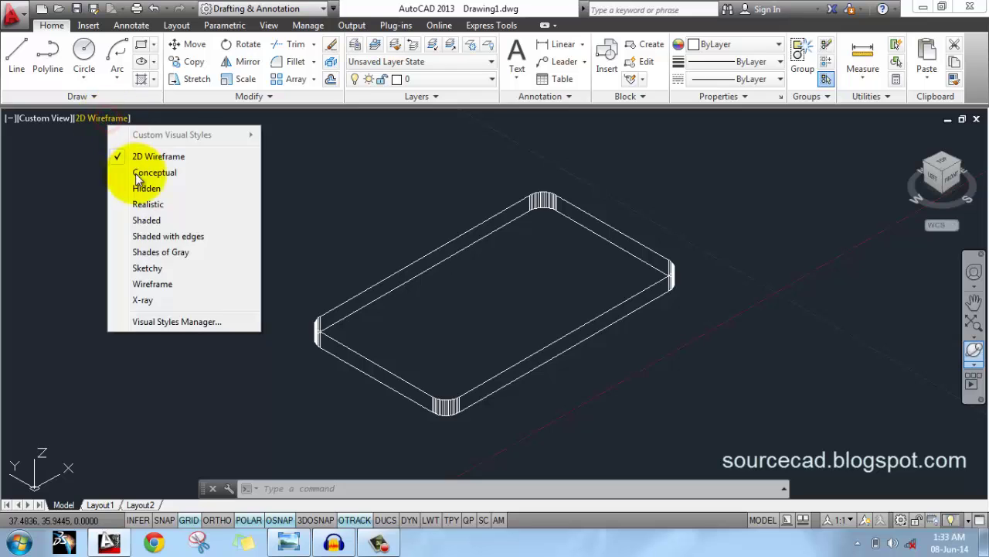
click(171, 222)
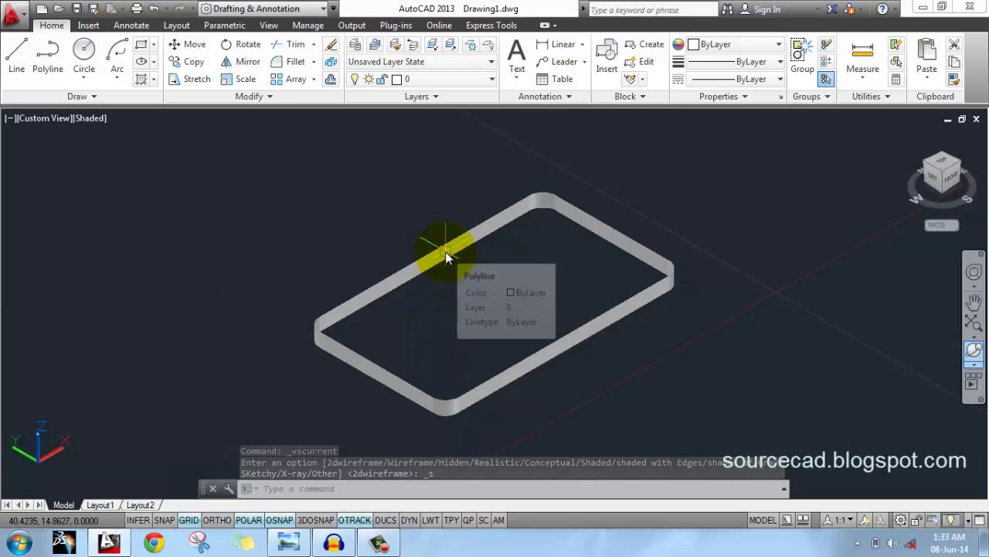
click(93, 122)
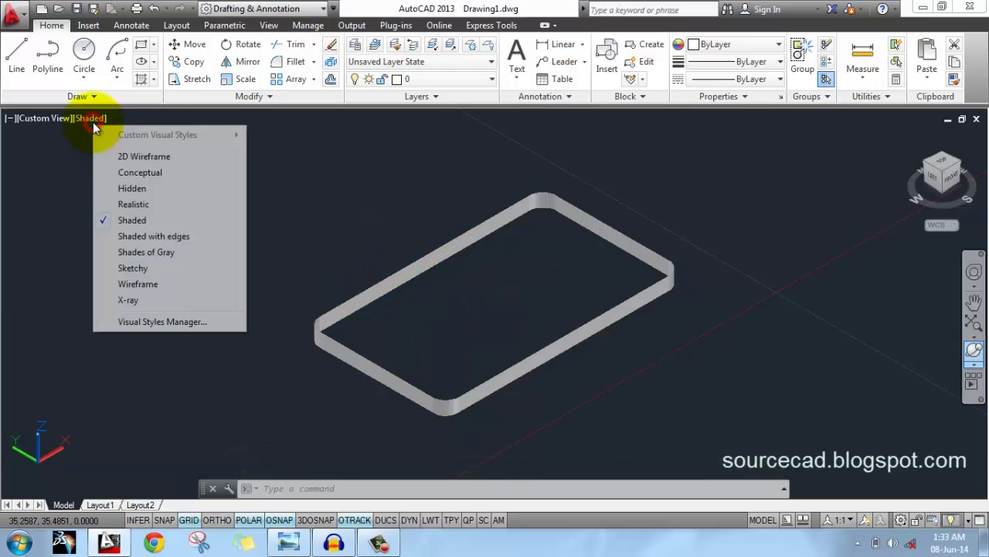
click(148, 159)
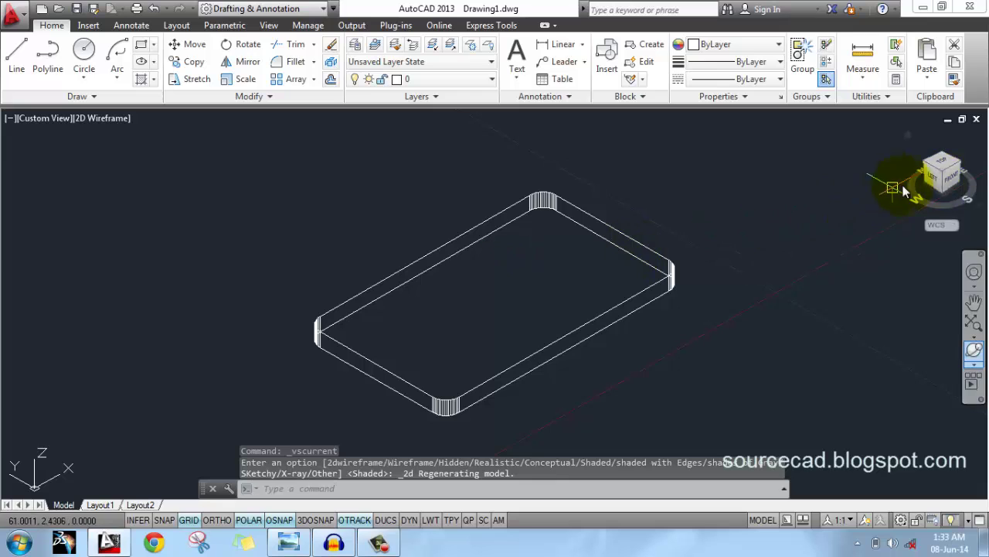
click(939, 166)
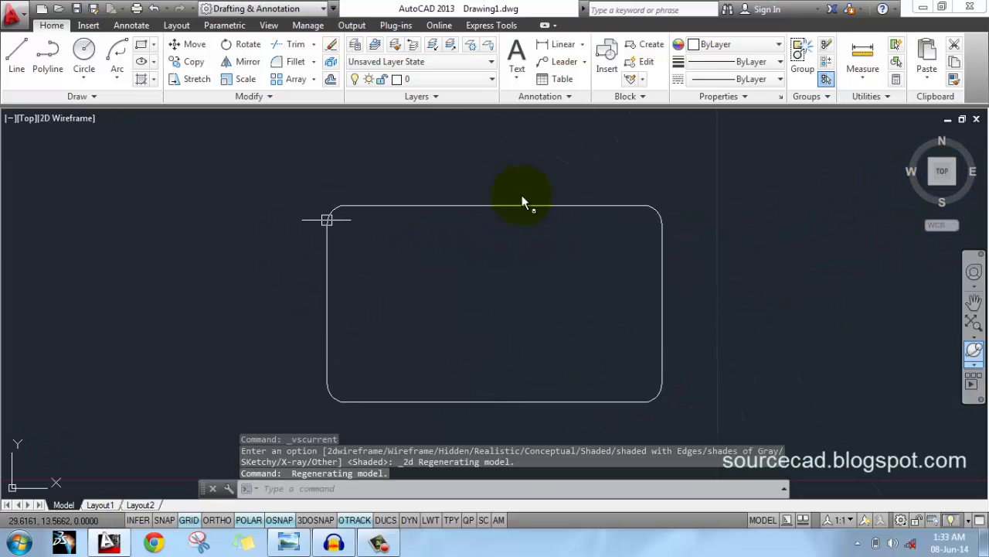
Reset the rectangle fillet radius and thickness both to 0.
click(139, 51)
click(565, 489)
text(0)
key(Return)
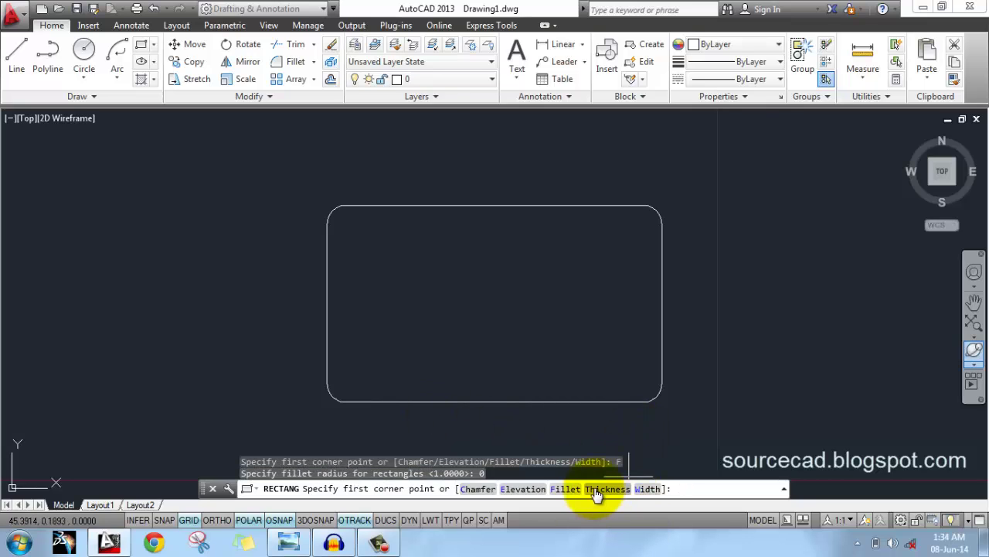
click(607, 489)
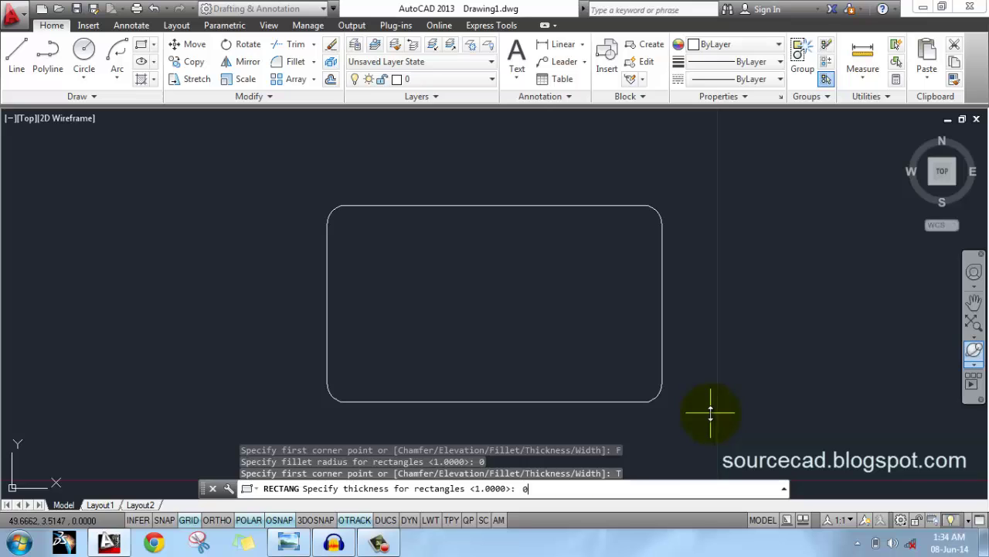
text(0)
key(Return)
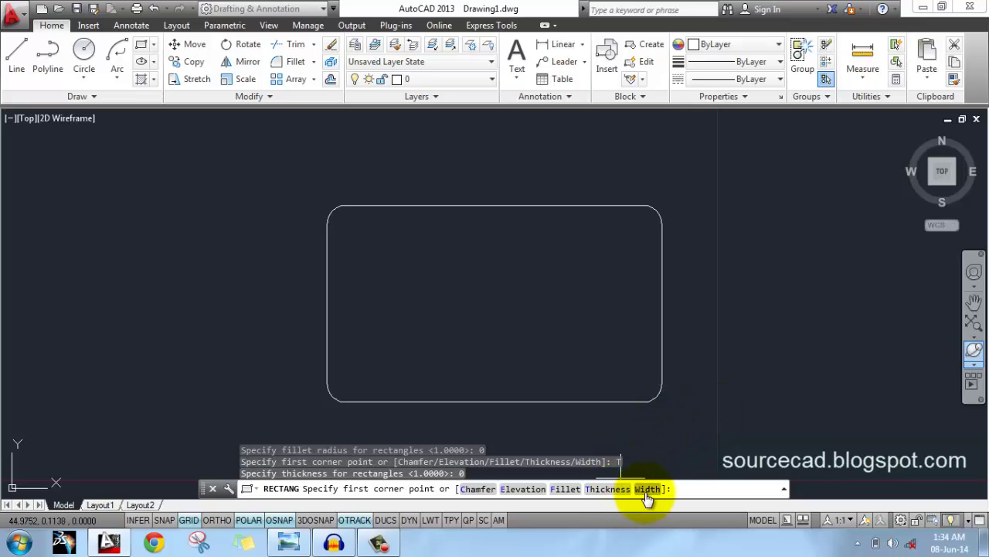
Cancel the rectangle command and erase the thick rounded rectangle.
key(Escape)
click(637, 402)
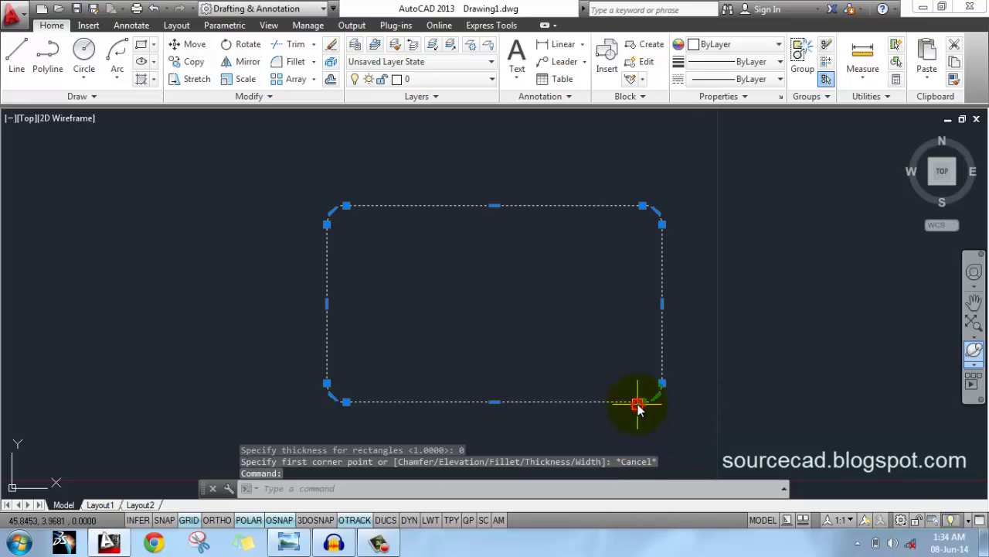
key(Delete)
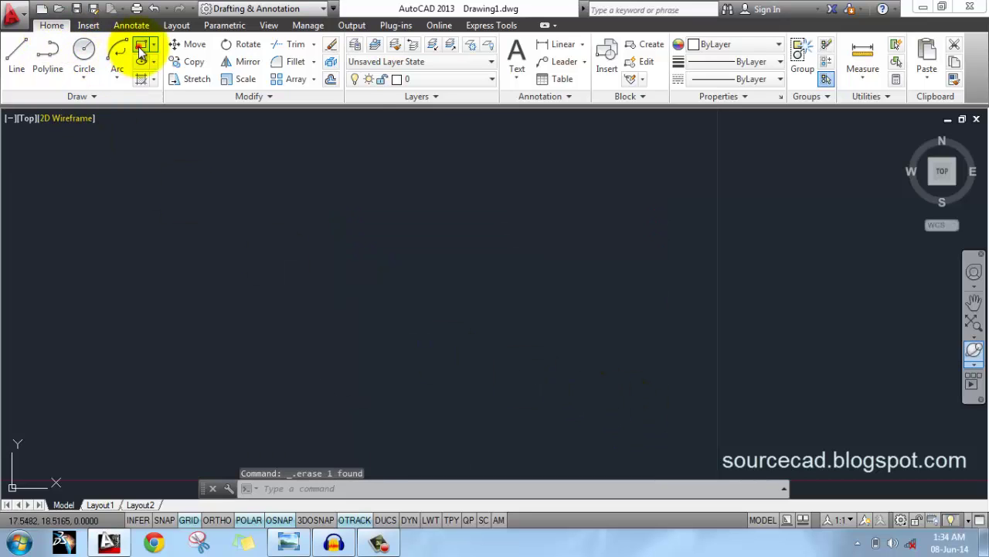
Draw a rectangle with a 0.5 line width by two corners.
click(141, 46)
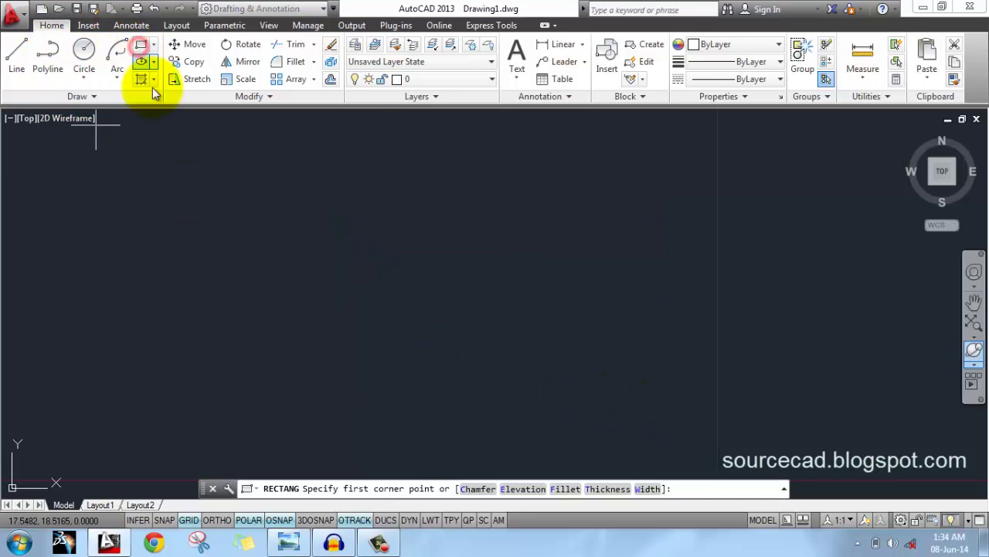
click(648, 488)
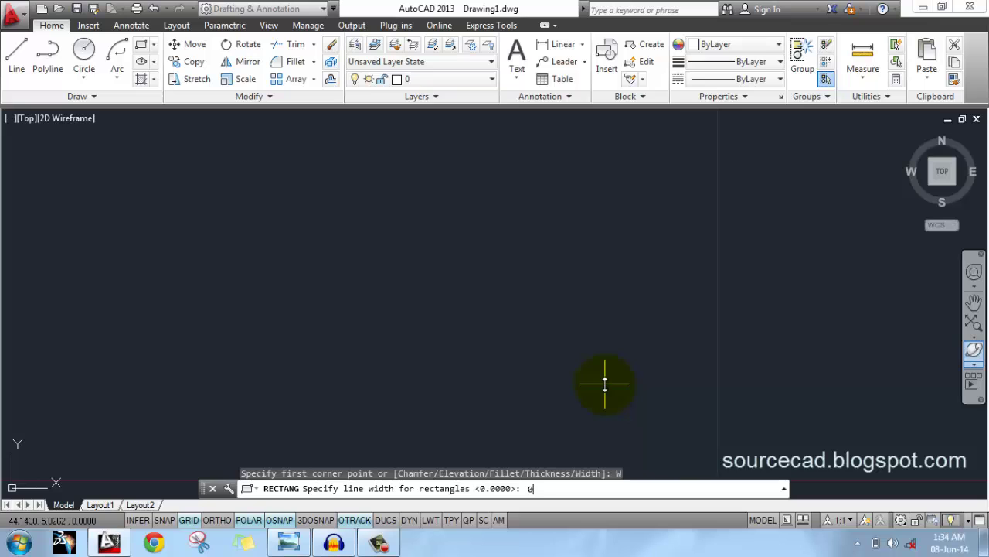
text(0.5)
key(Return)
click(333, 416)
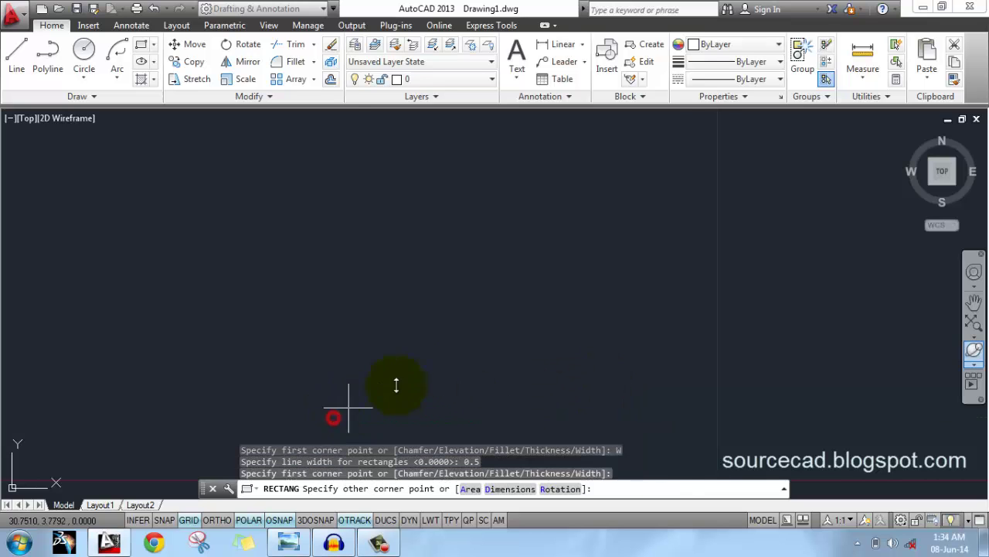
click(673, 205)
middle_drag(556, 338, 556, 327)
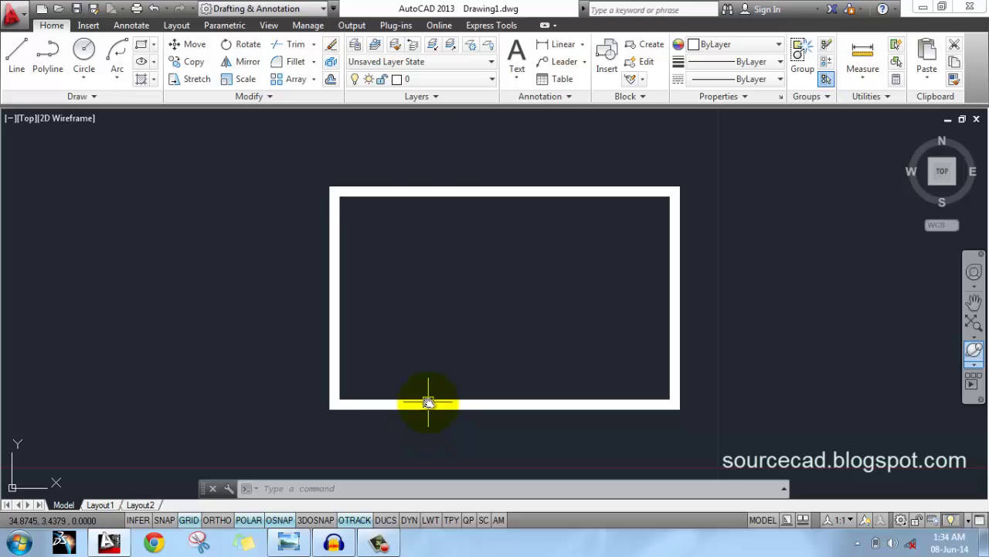
Select the thick-bordered rectangle and delete it.
mouse_move(428, 403)
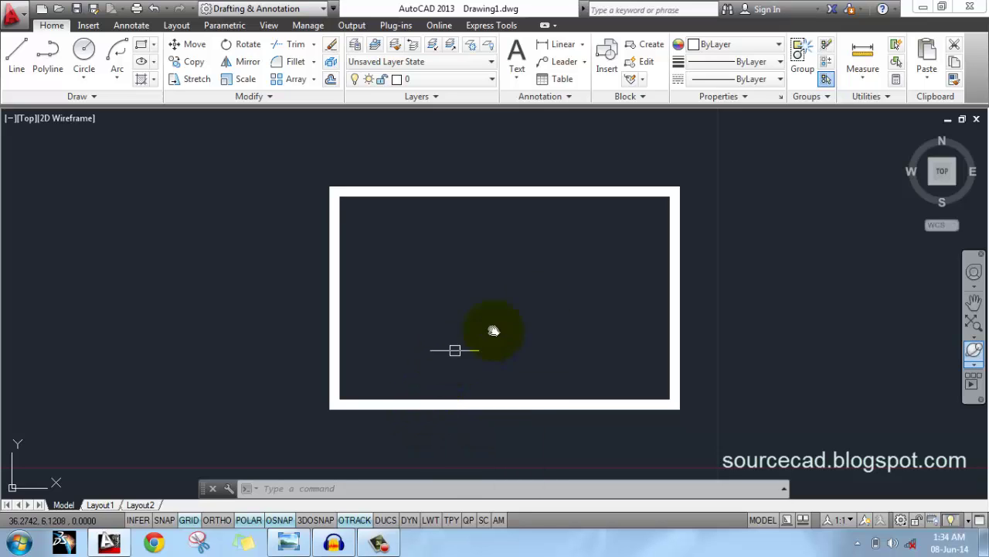
click(599, 190)
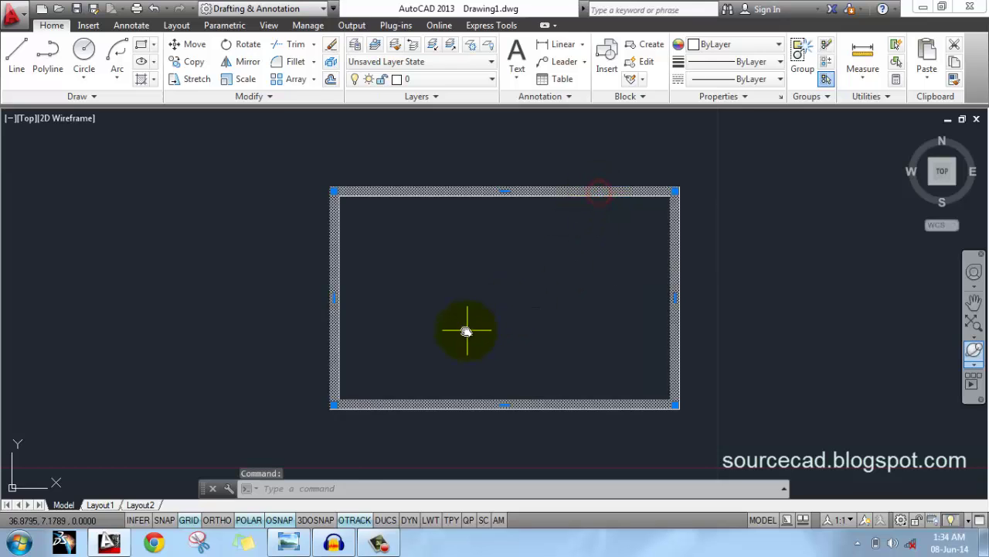
key(Delete)
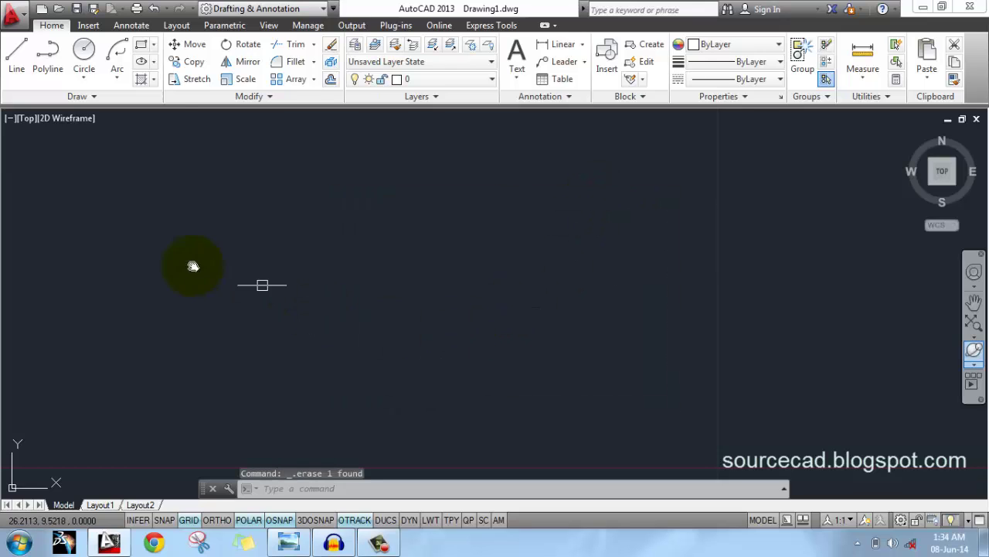
Draw a rectangle from area 100 and length 10, giving a 10×10 square, then erase it.
click(142, 46)
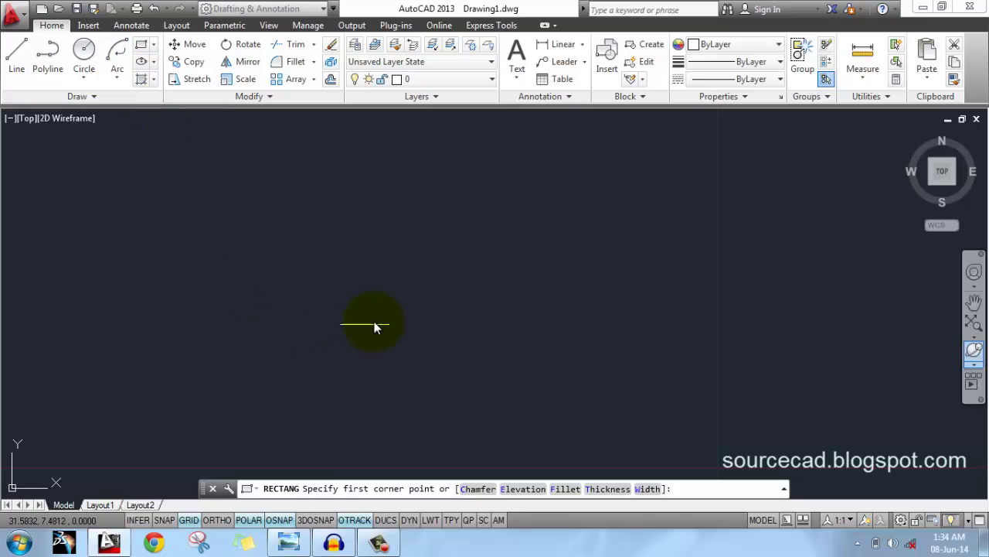
click(322, 387)
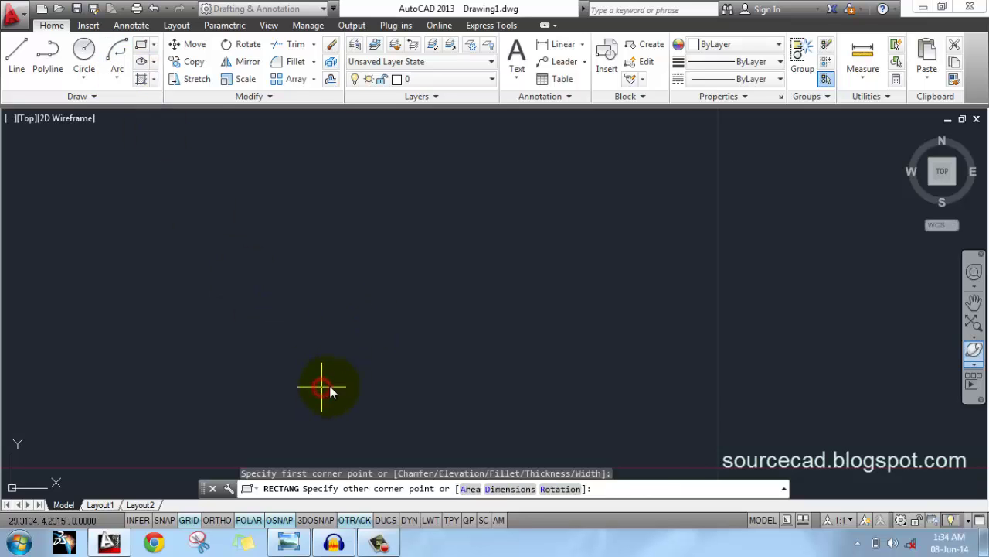
click(470, 489)
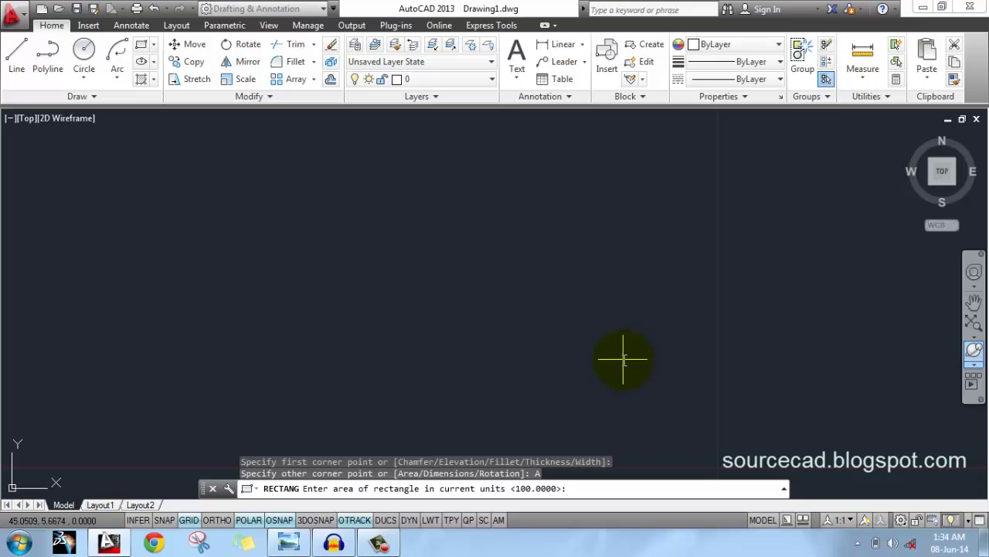
key(Return)
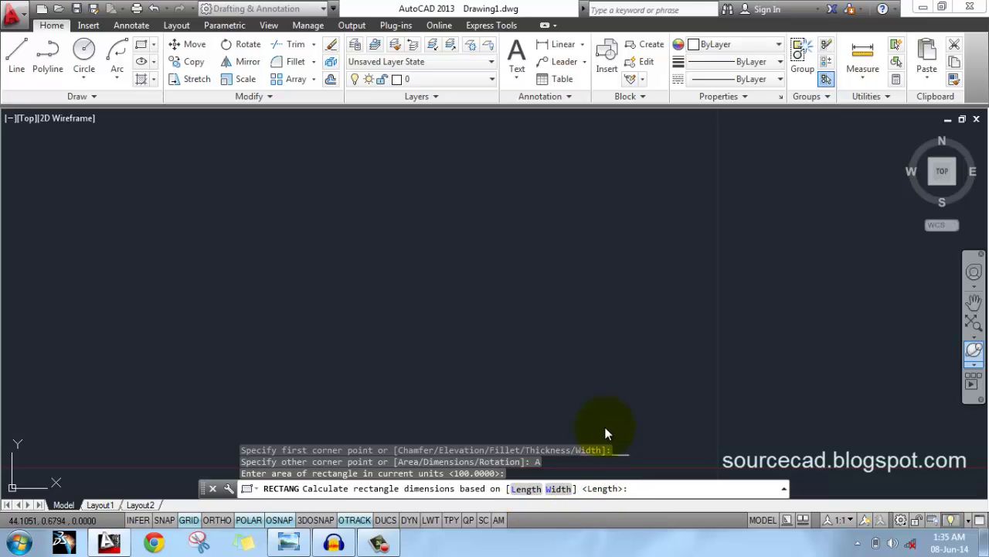
click(599, 488)
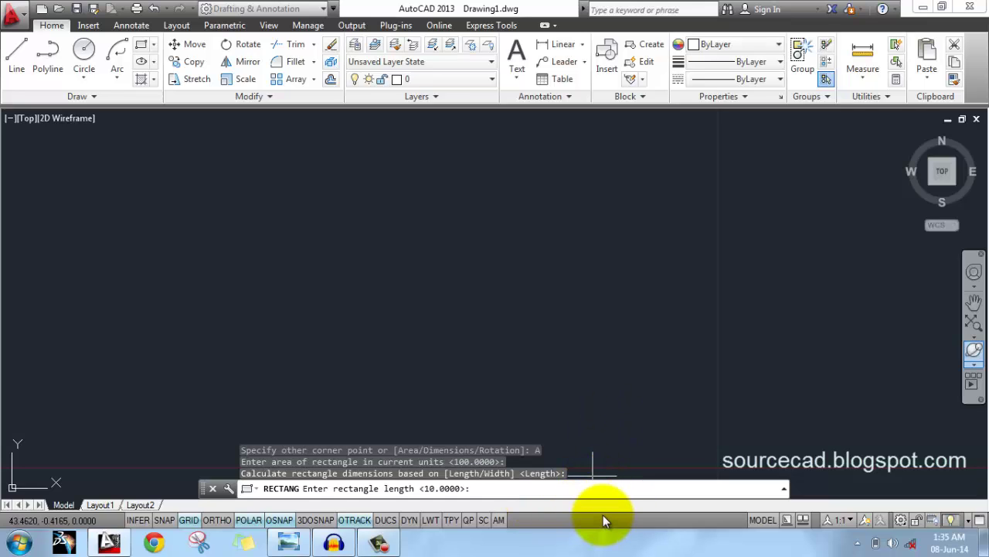
text(10)
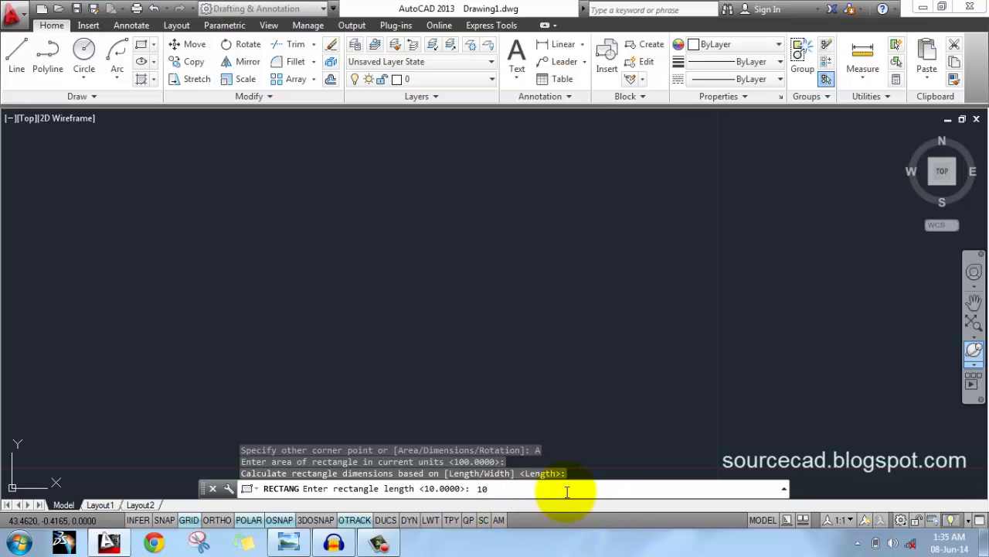
key(Return)
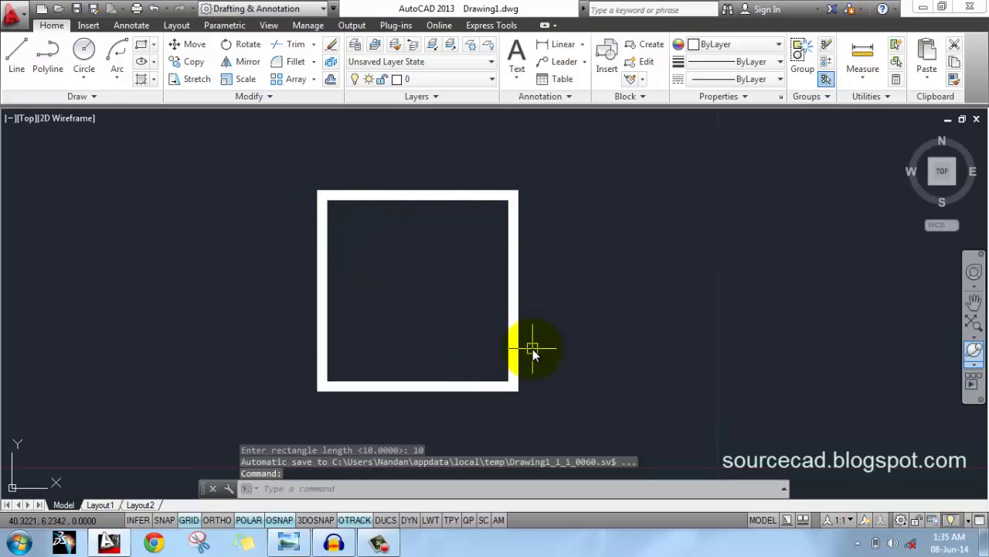
click(513, 342)
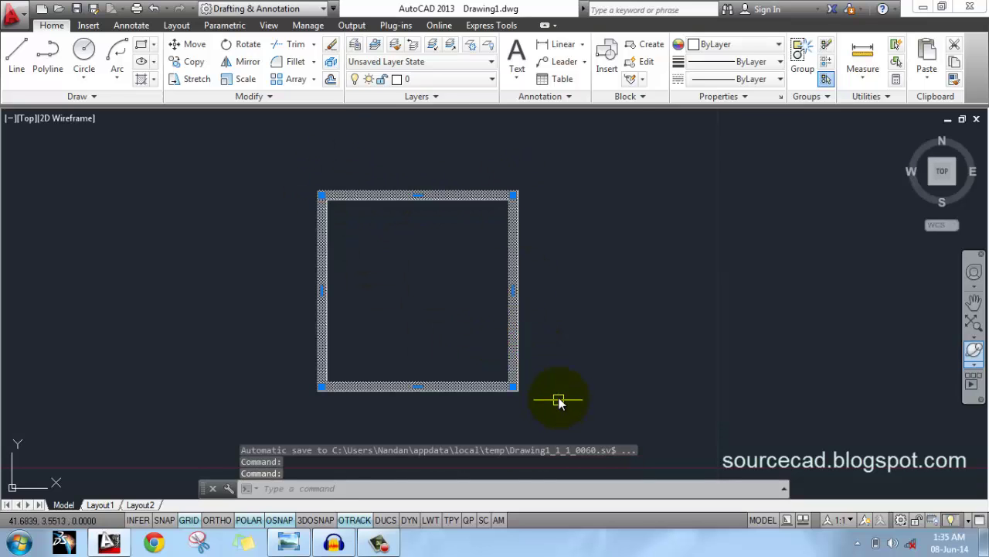
key(Delete)
Start a rectangle with line width 0 and a 30° rotation from the first corner.
click(141, 45)
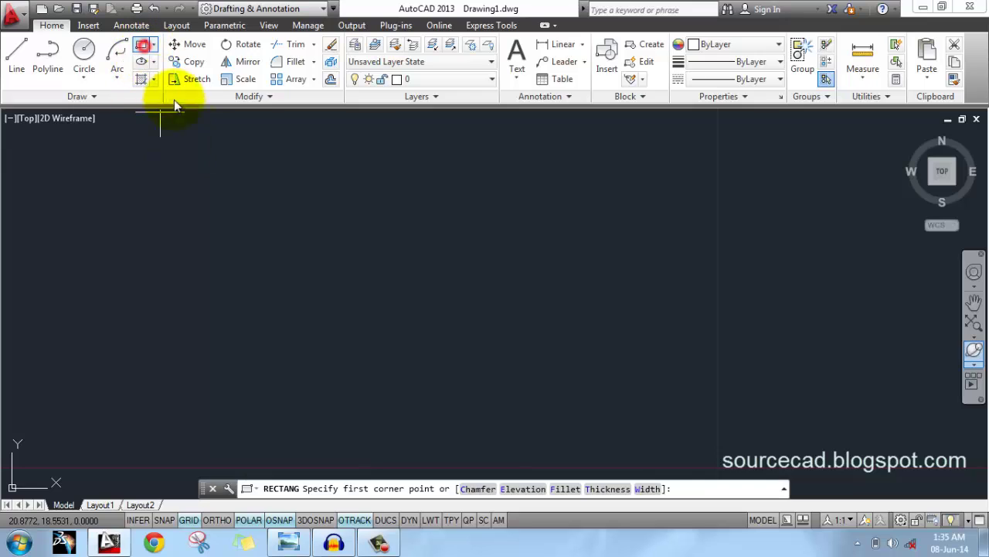
click(651, 488)
text(0)
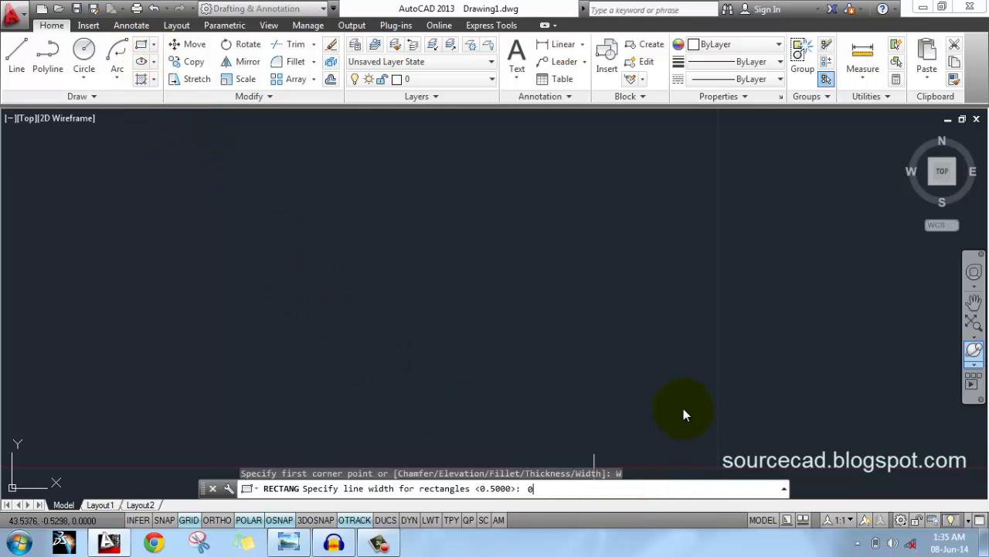
key(Return)
click(391, 374)
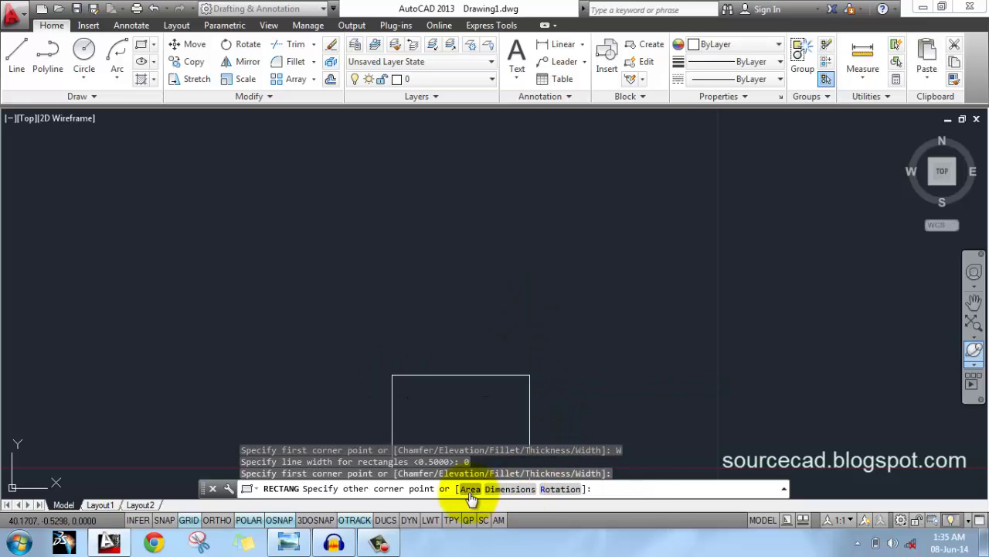
click(564, 492)
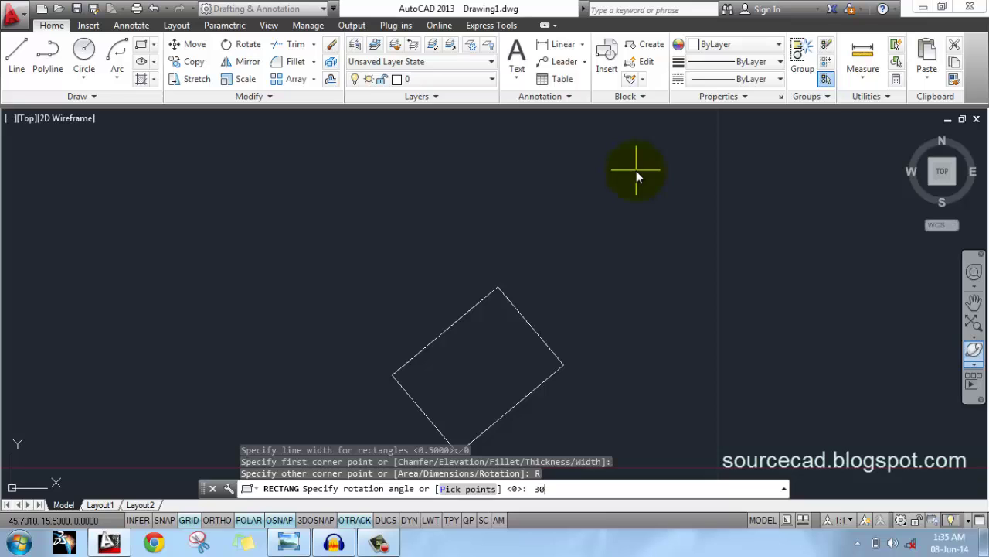
key(Return)
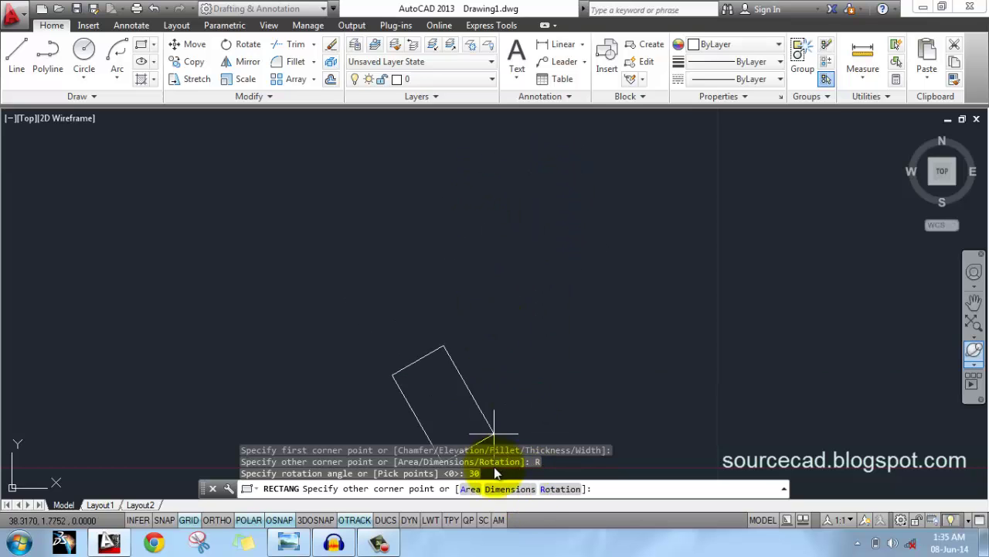
key(F8)
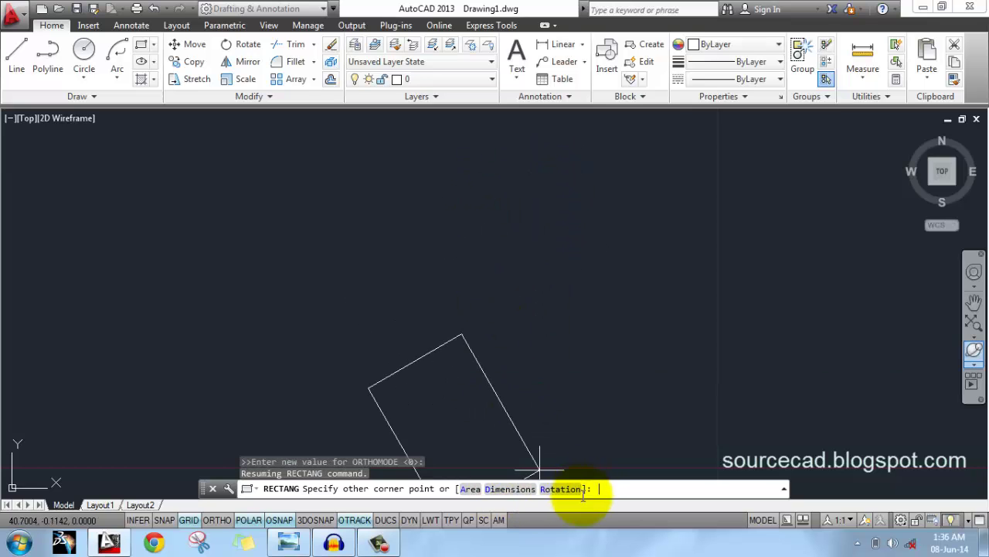
Give the rotated rectangle dimensions 10 by 5 and place it.
click(513, 489)
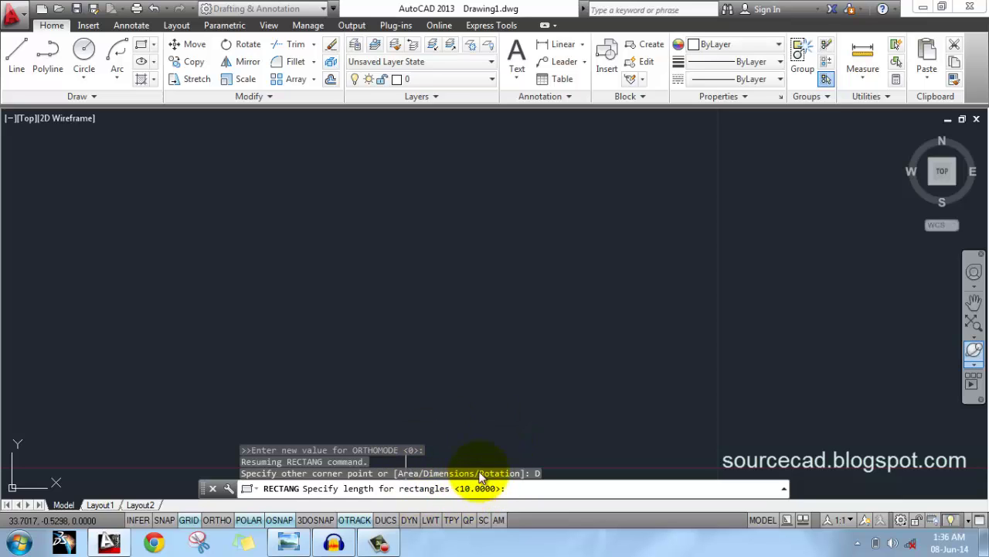
key(Return)
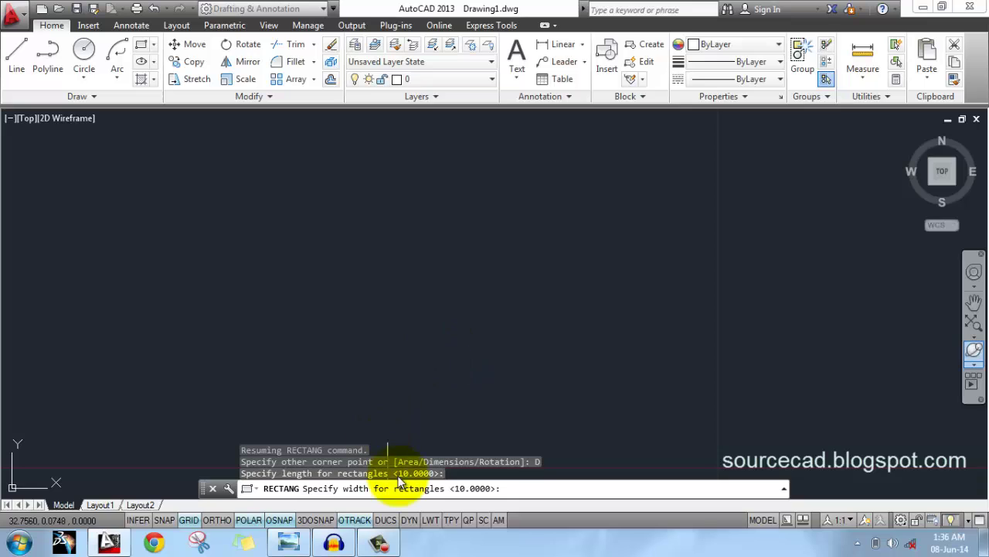
text(5)
key(Return)
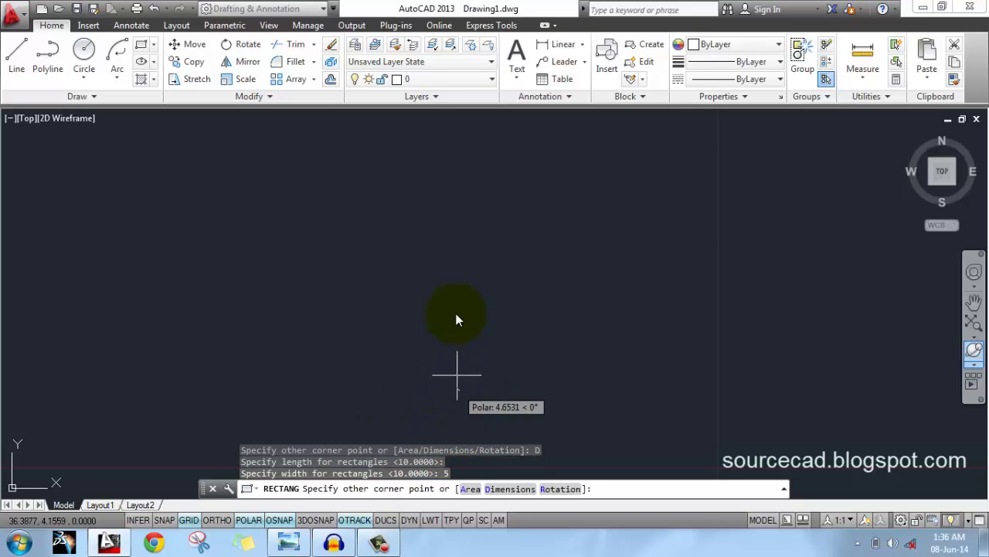
middle_drag(456, 333, 490, 294)
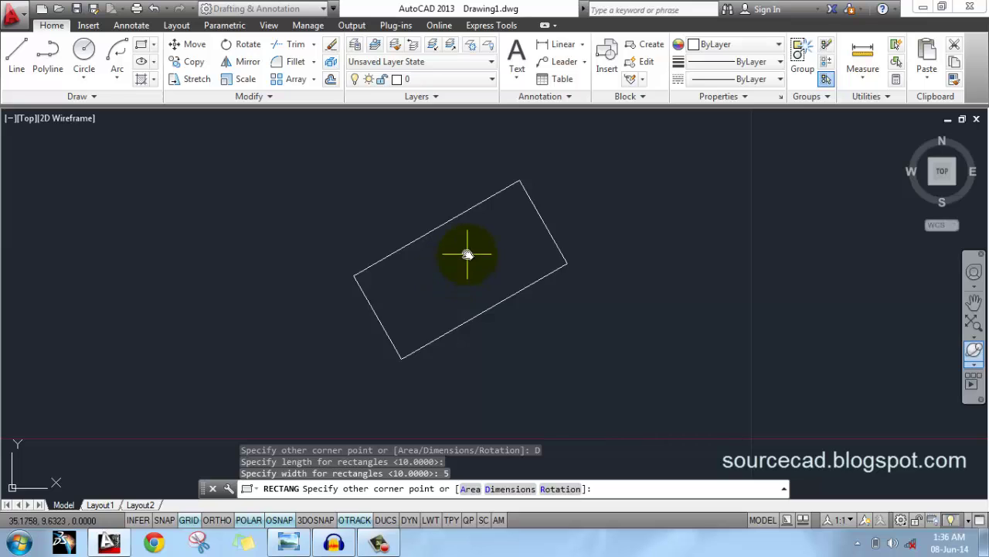
click(467, 255)
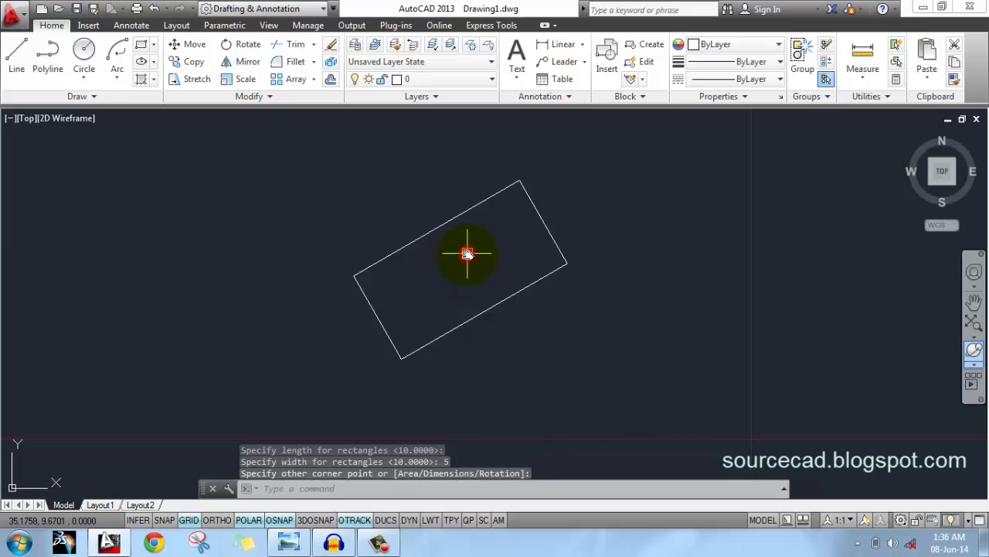
Erase the rotated rectangle and start the Polygon command from the Rectangle flyout.
click(538, 285)
key(Delete)
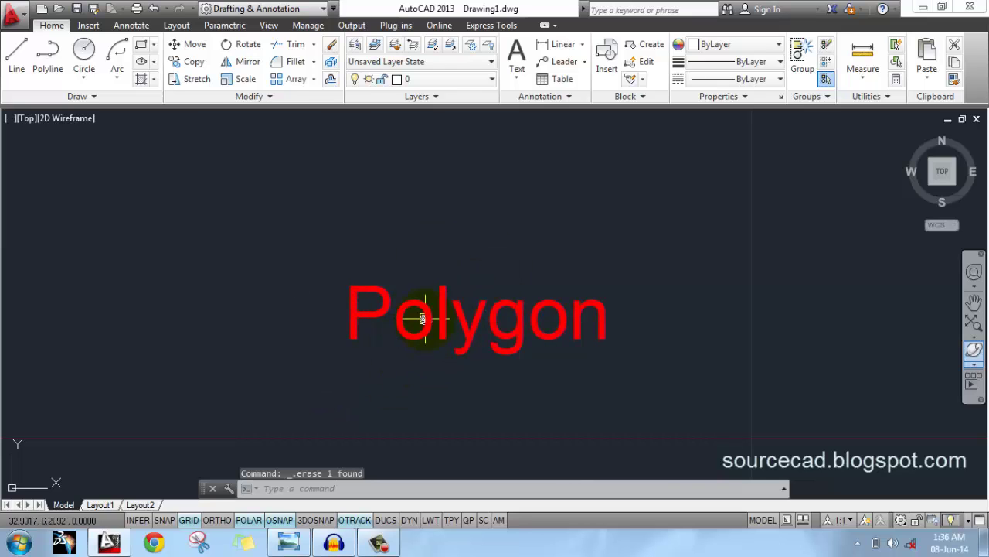
click(156, 45)
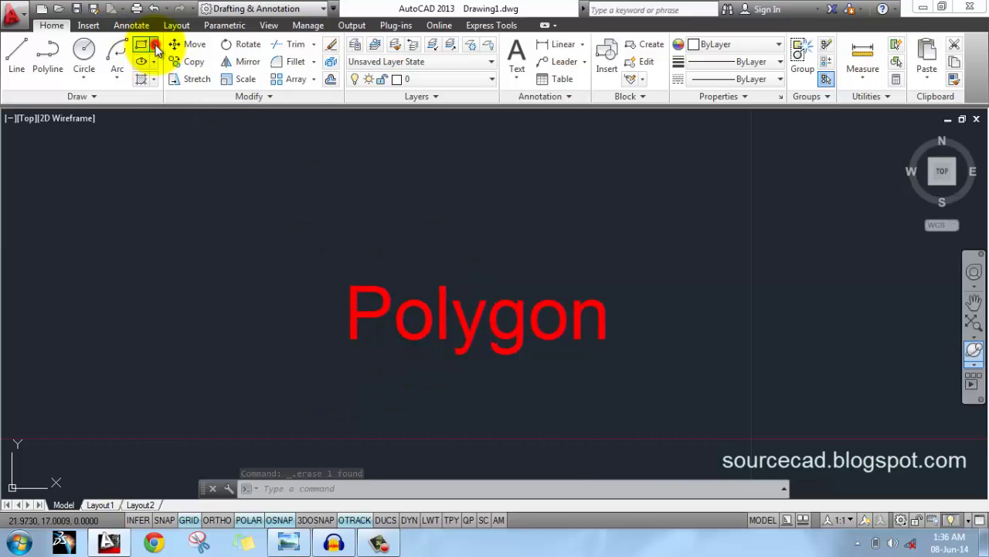
click(168, 97)
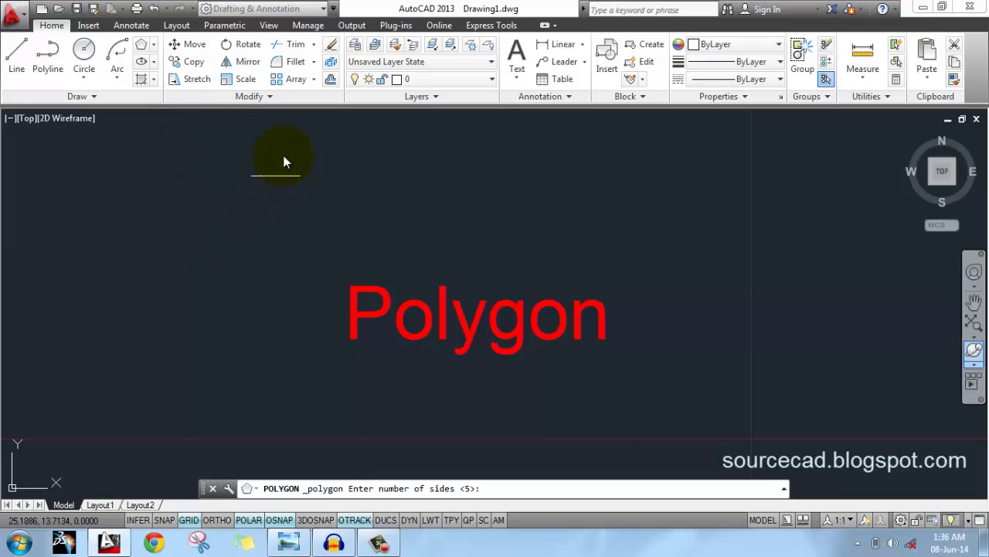